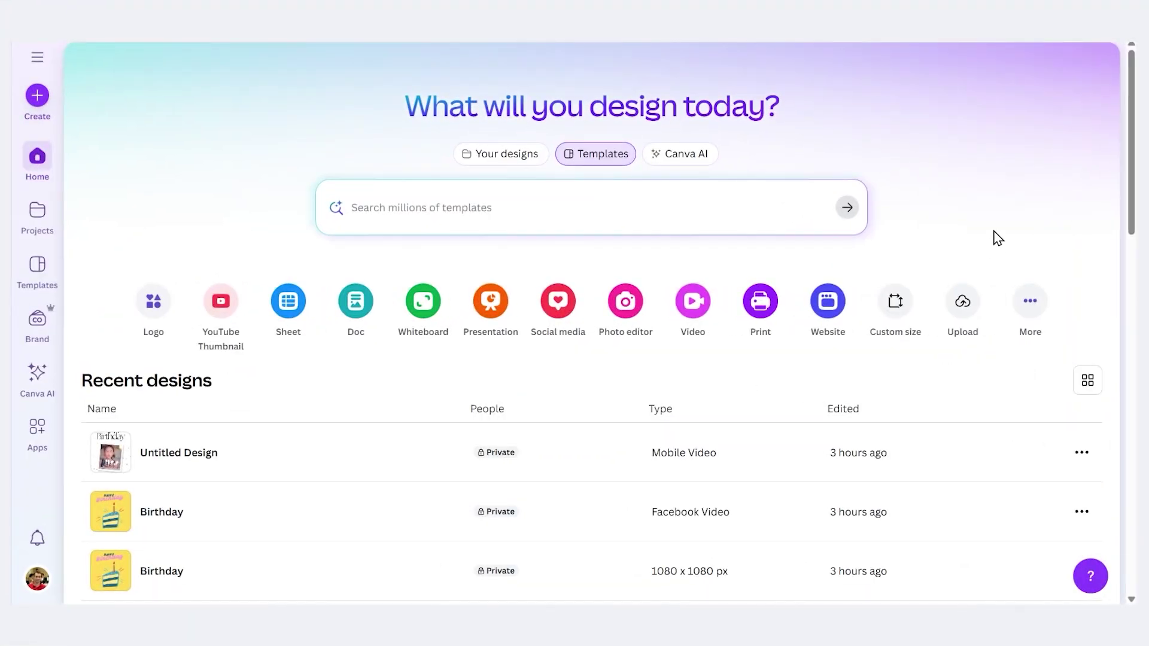
Step: Start a new Video (Landscape) design
{"action": "left_click", "coordinate": [39, 101]}
{"action": "left_click", "coordinate": [98, 384]}
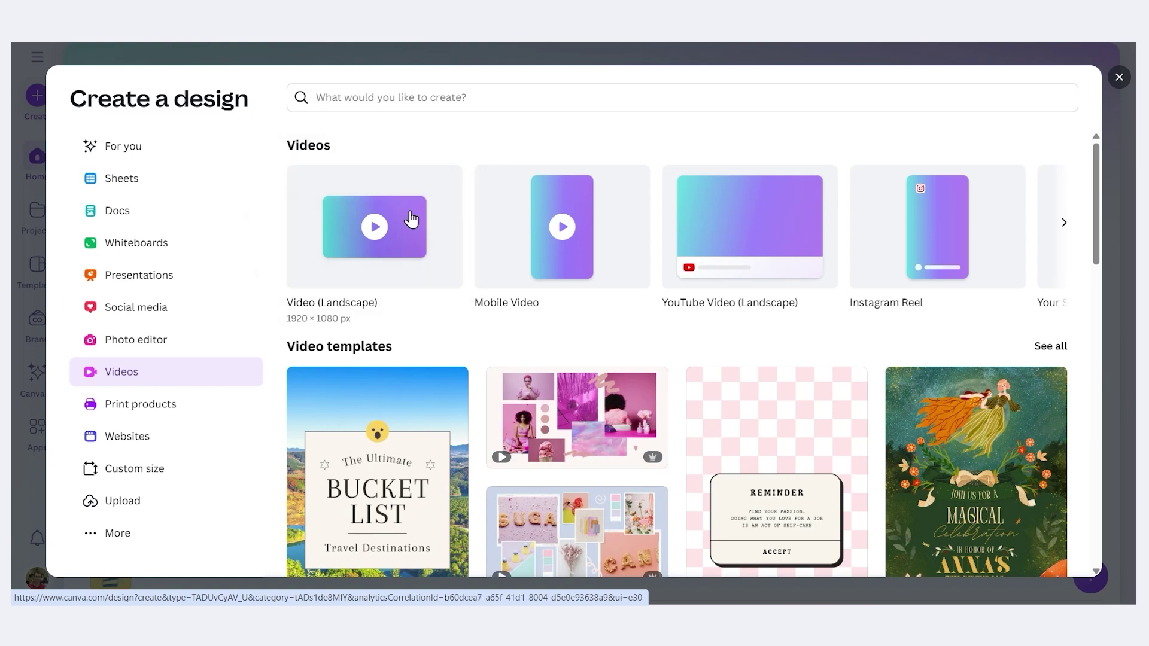
{"action": "left_click", "coordinate": [412, 220]}
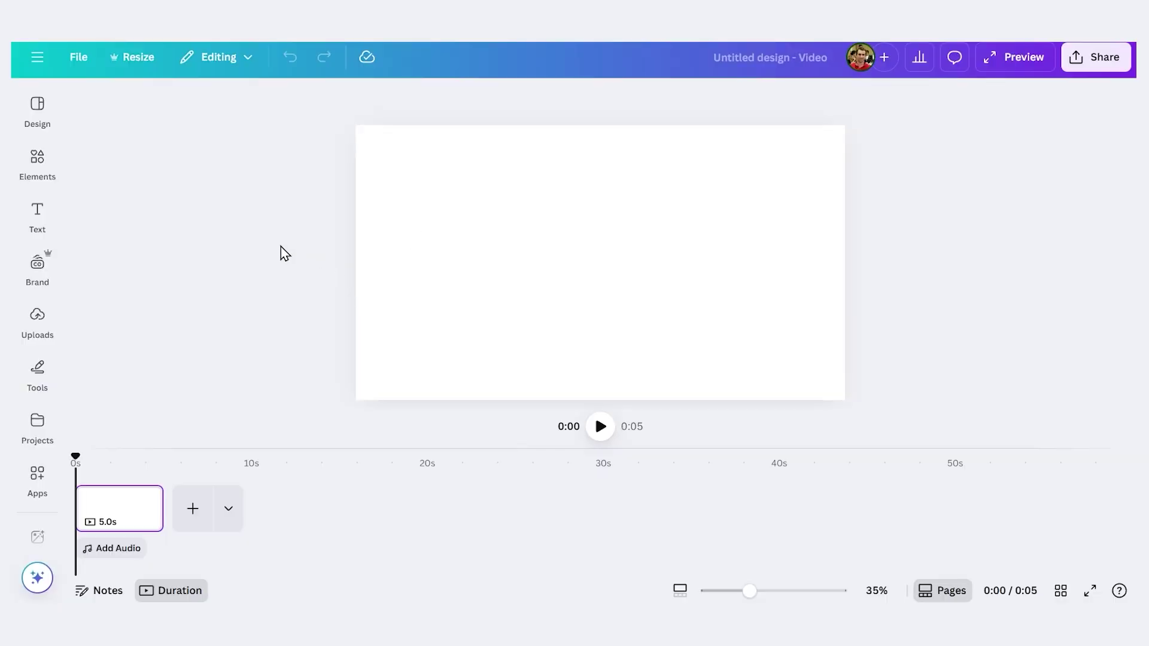
Step: Add the 2:21 uploaded recording from Uploads > Videos to the design
{"action": "left_click", "coordinate": [37, 320]}
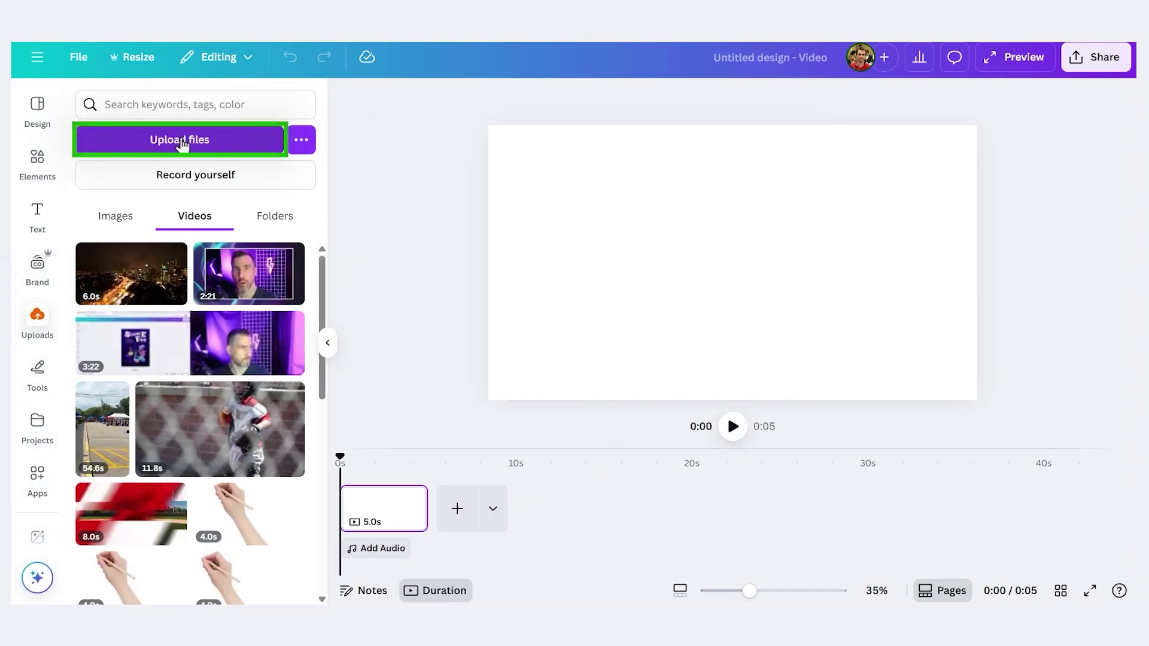
{"action": "mouse_move", "coordinate": [254, 286]}
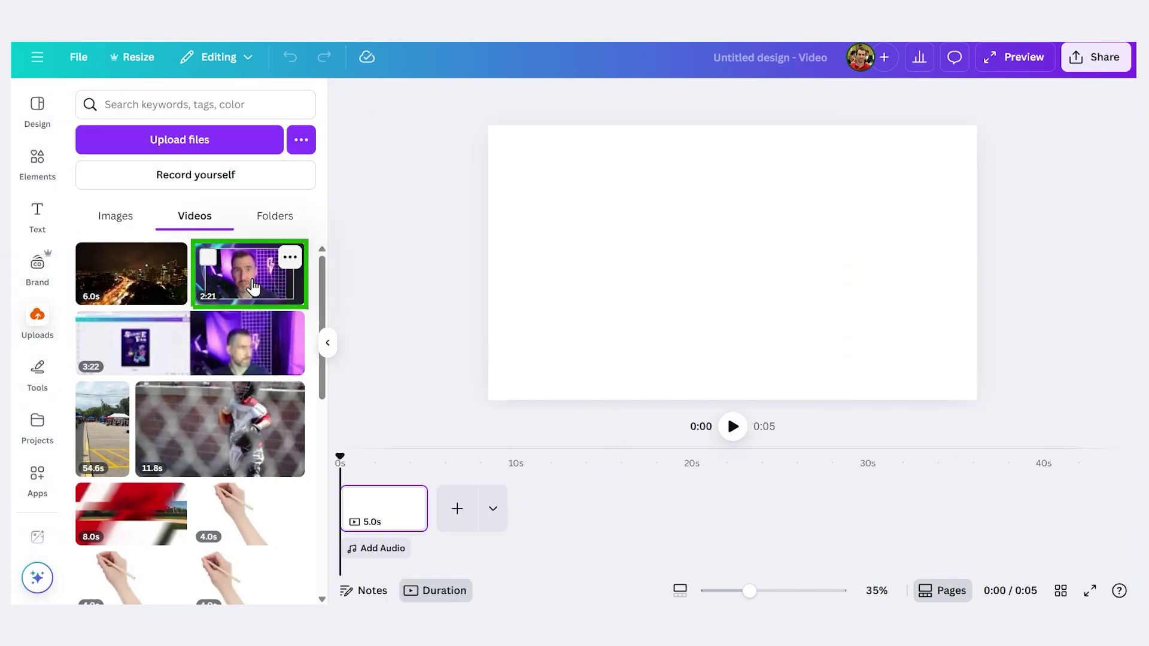
{"action": "left_click", "coordinate": [254, 286]}
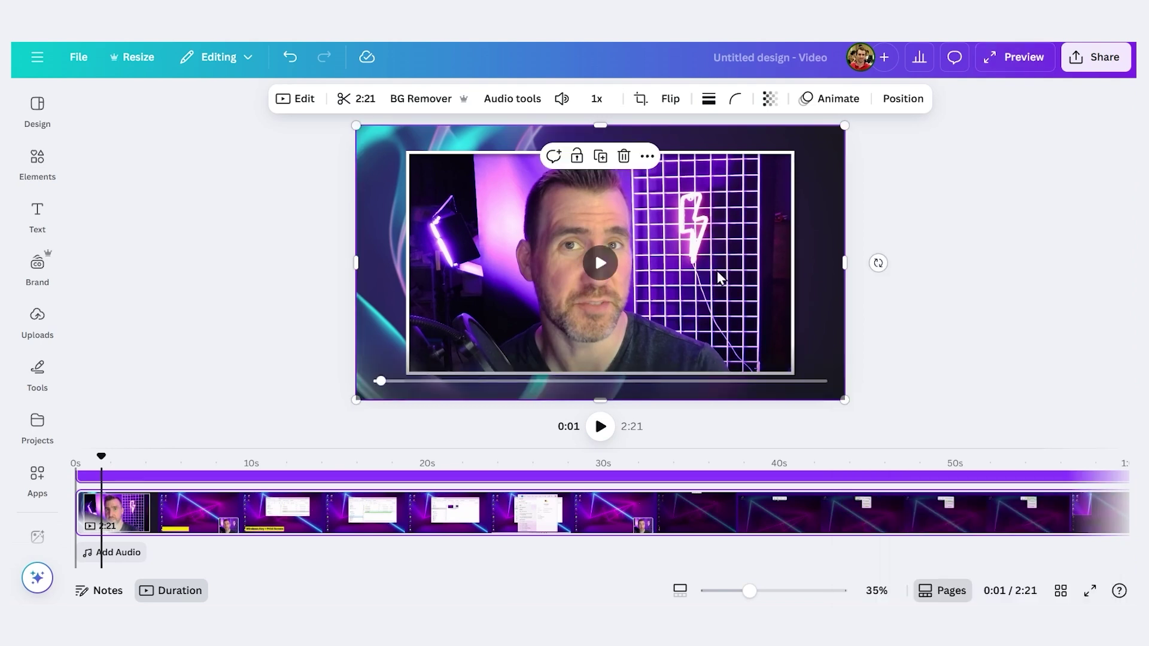
Step: Generate captions from the clip's speech using Captions under Dynamic text, then check a later moment
{"action": "left_click", "coordinate": [38, 217]}
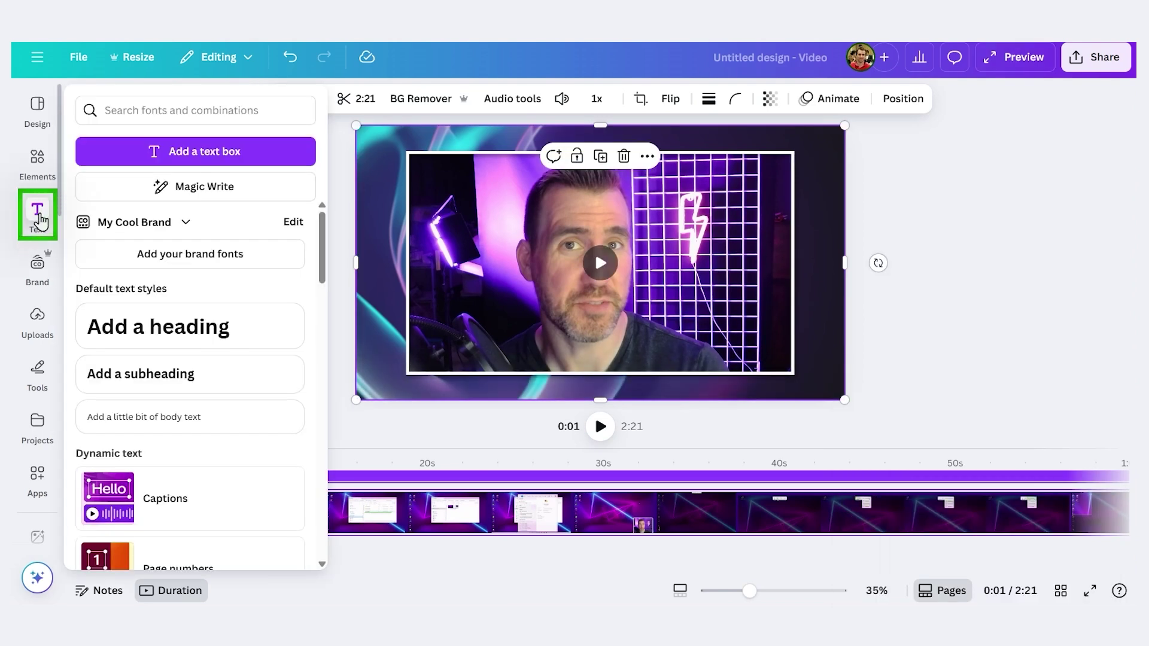
{"action": "scroll", "coordinate": [186, 283], "scroll_direction": "down", "scroll_amount": 3}
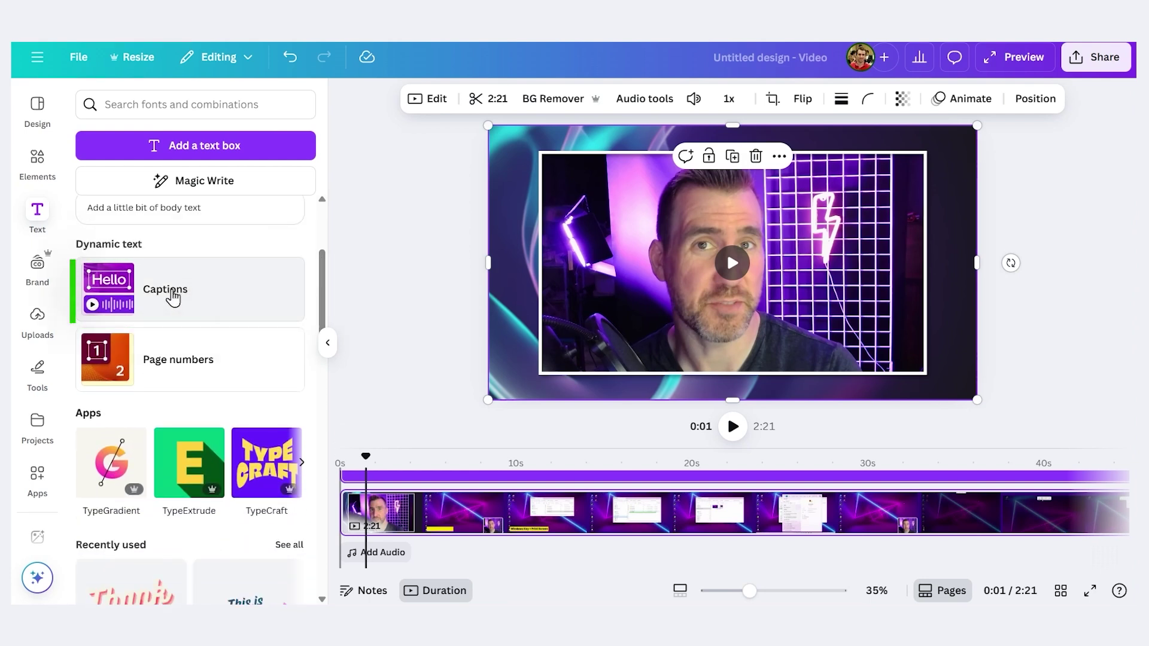
{"action": "left_click", "coordinate": [170, 295]}
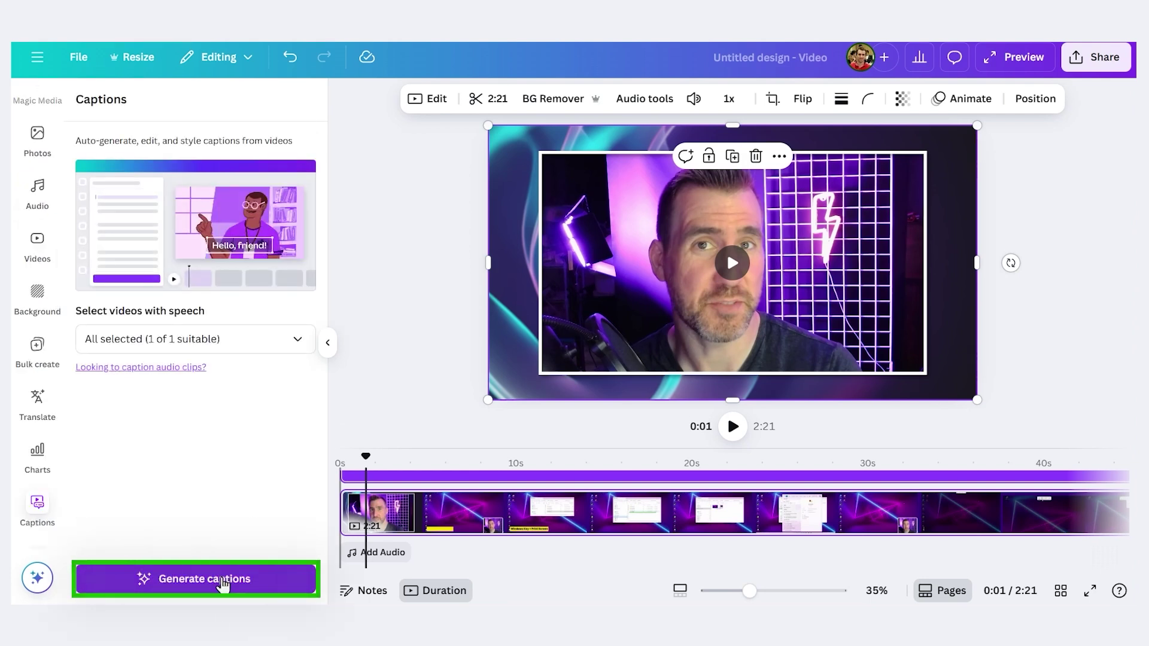
{"action": "left_click", "coordinate": [223, 585]}
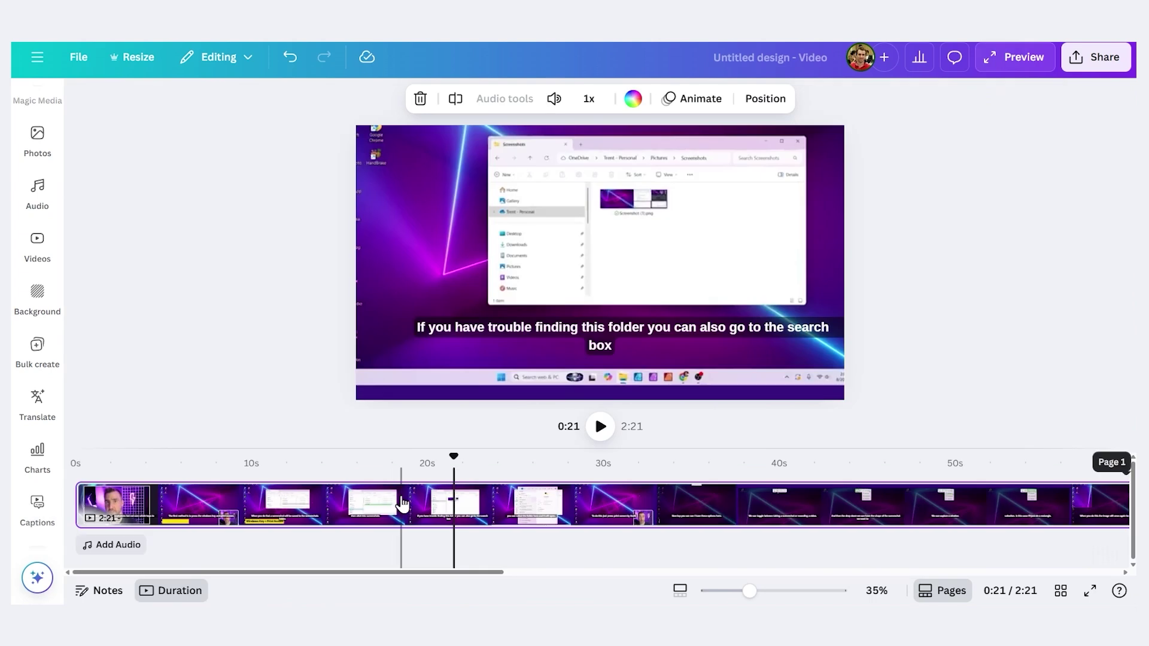
{"action": "left_click", "coordinate": [395, 500]}
{"action": "left_click", "coordinate": [493, 504]}
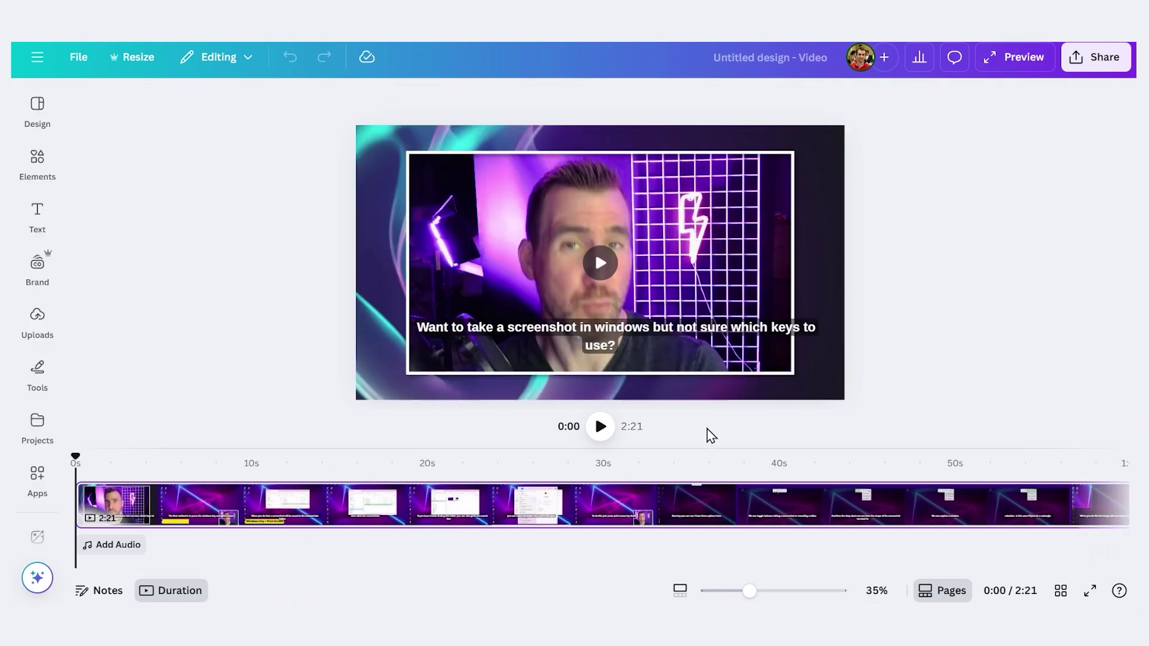
{"action": "left_click", "coordinate": [601, 428]}
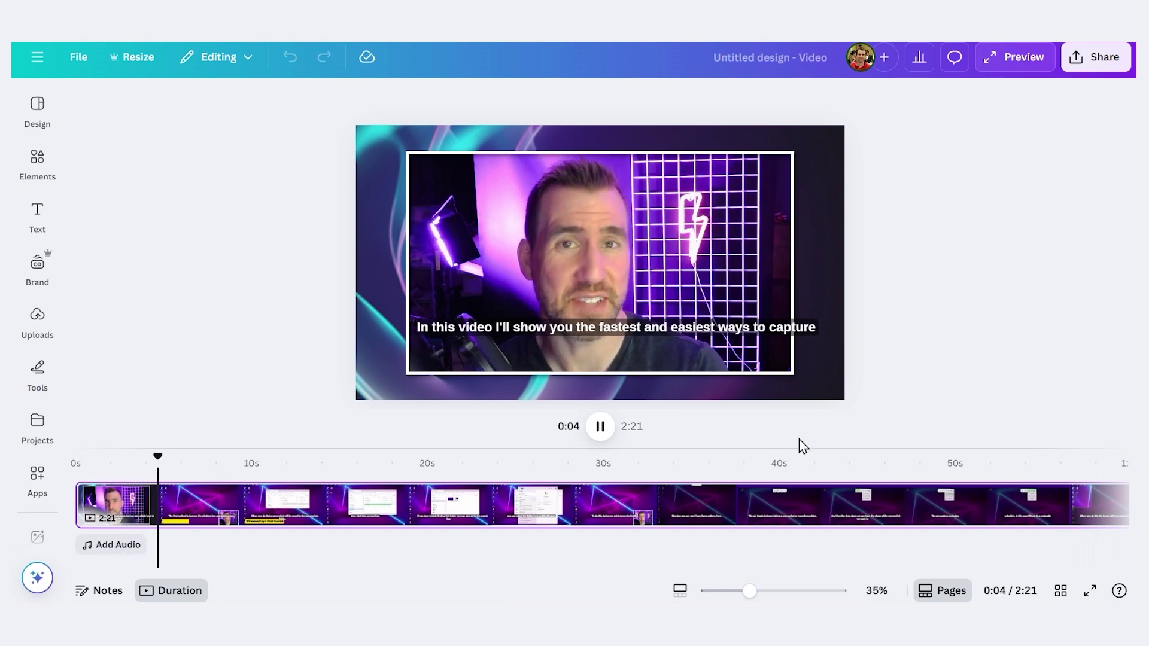
{"action": "left_click", "coordinate": [601, 427]}
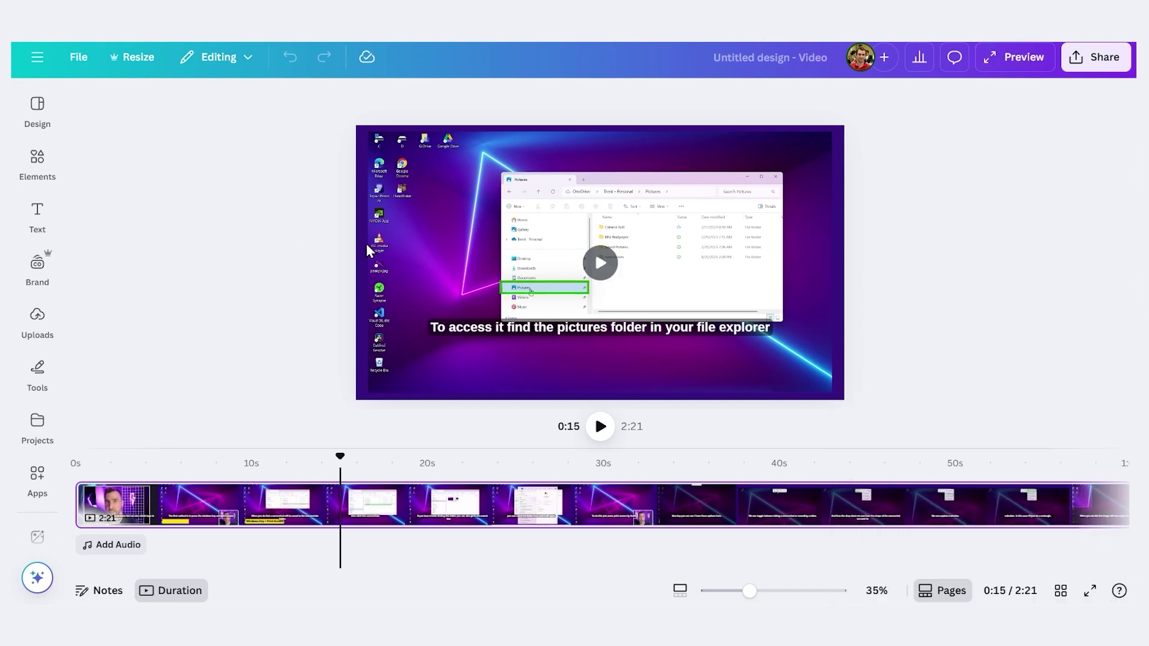
Step: Change 'pictures' to 'PICTURES' in the file explorer caption line
{"action": "left_click", "coordinate": [479, 330]}
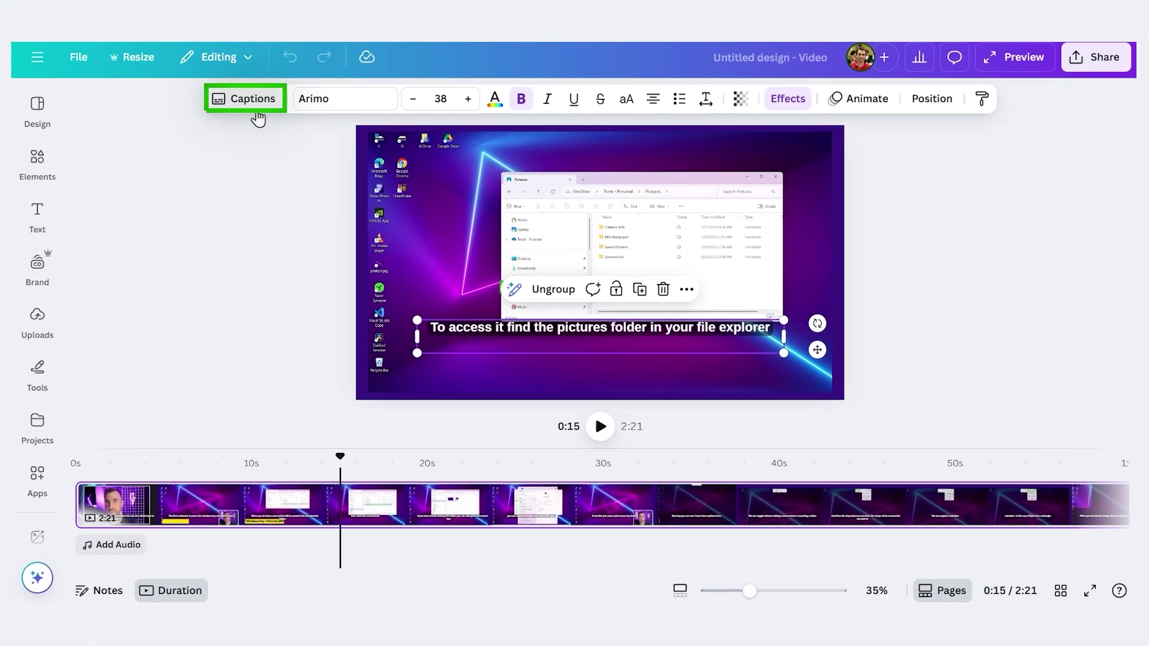
{"action": "left_click", "coordinate": [259, 109]}
{"action": "left_click_drag", "start_coordinate": [322, 150], "coordinate": [322, 201]}
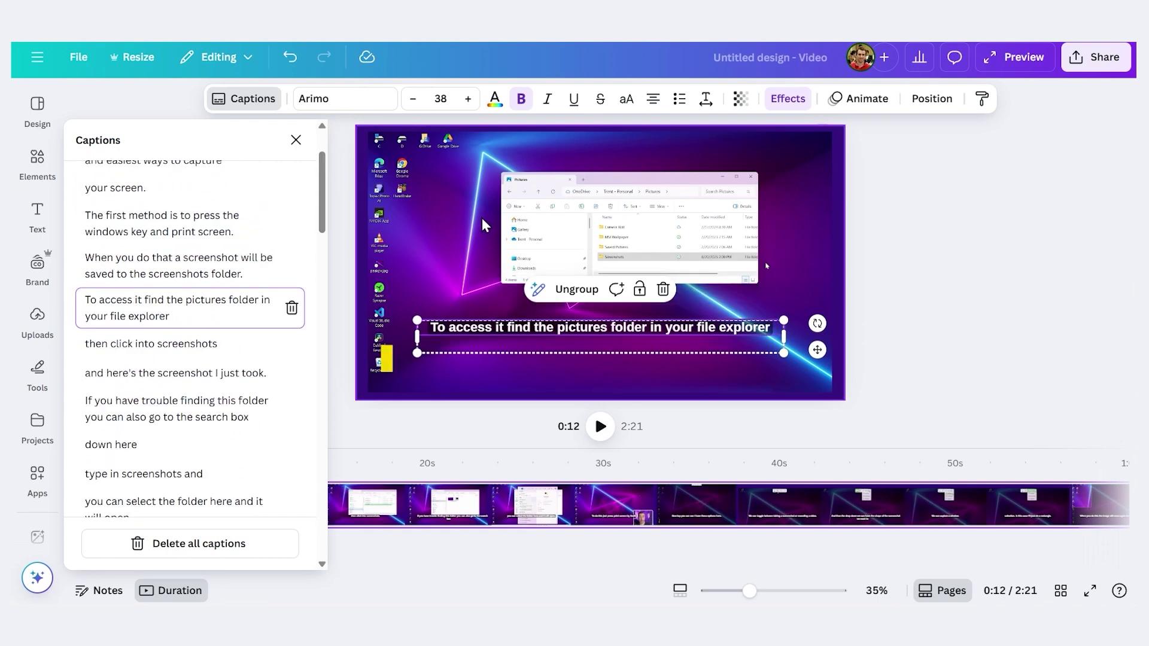
{"action": "left_click", "coordinate": [158, 300]}
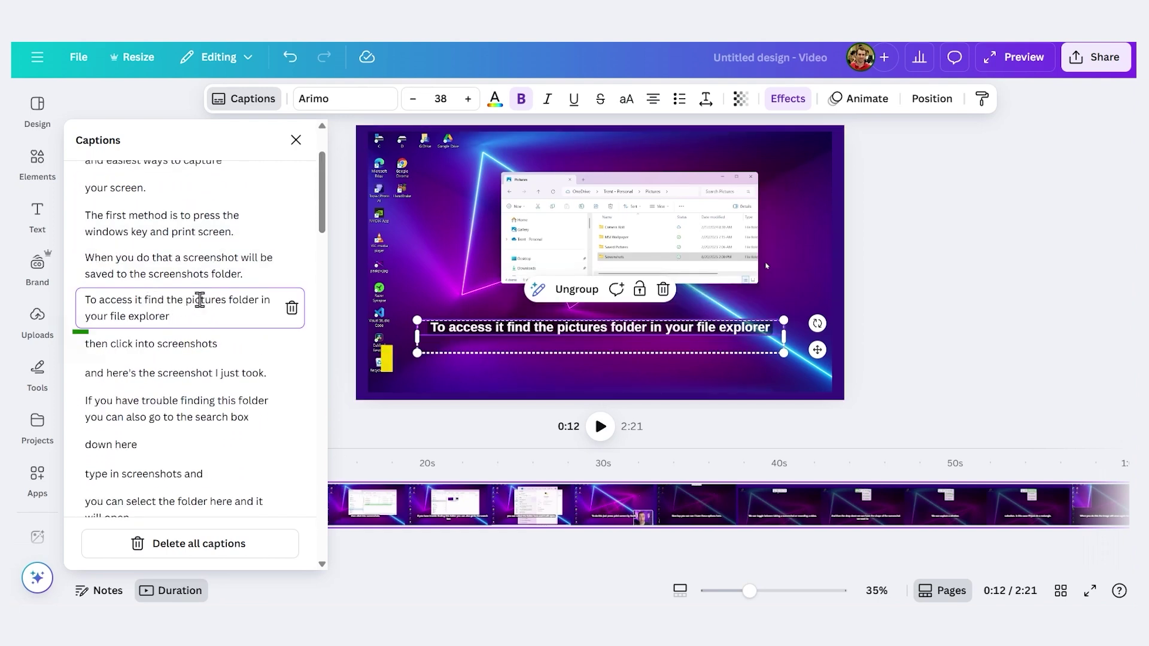
{"action": "double_click", "coordinate": [200, 300]}
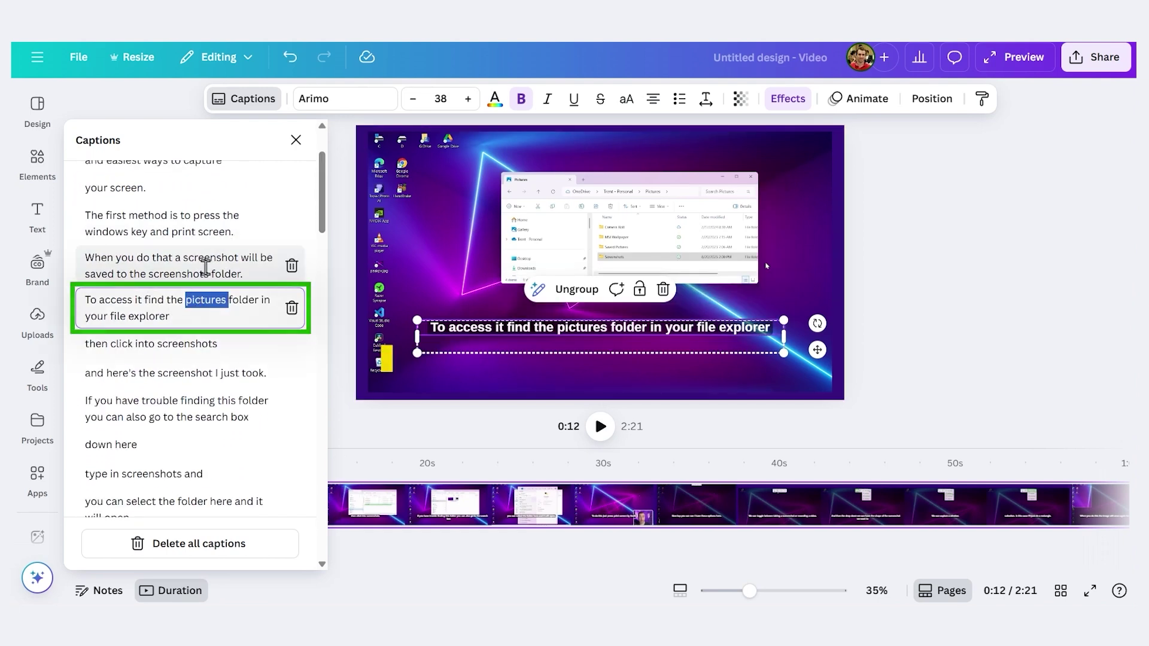
{"action": "type", "text": "PICTURES"}
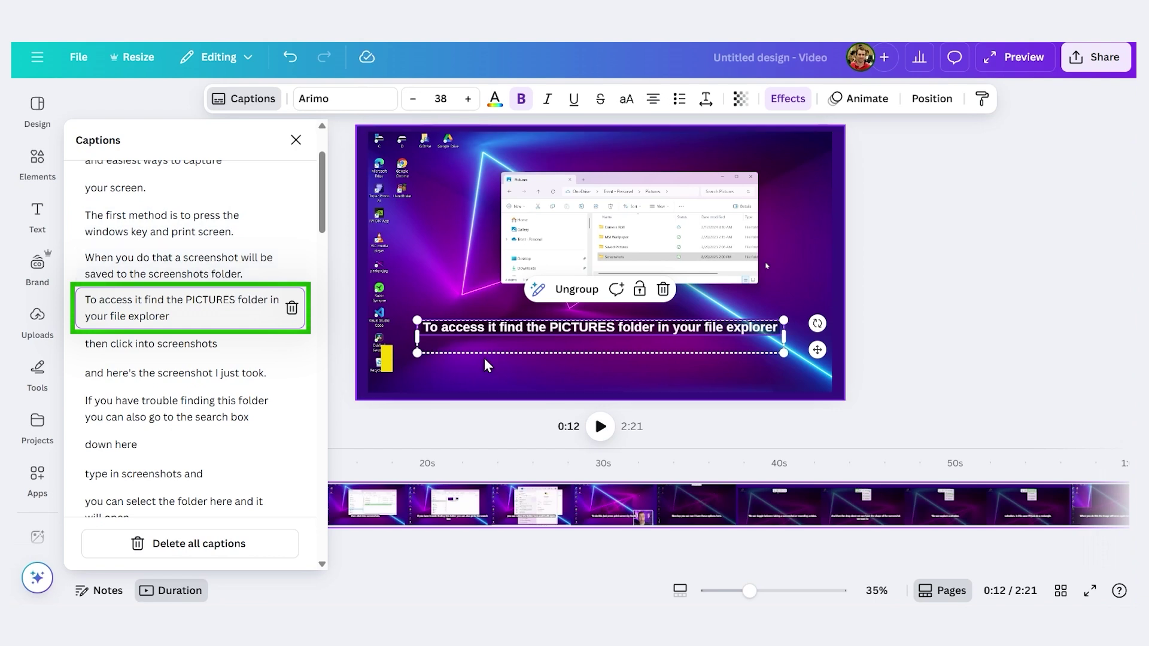
{"action": "left_click", "coordinate": [221, 312]}
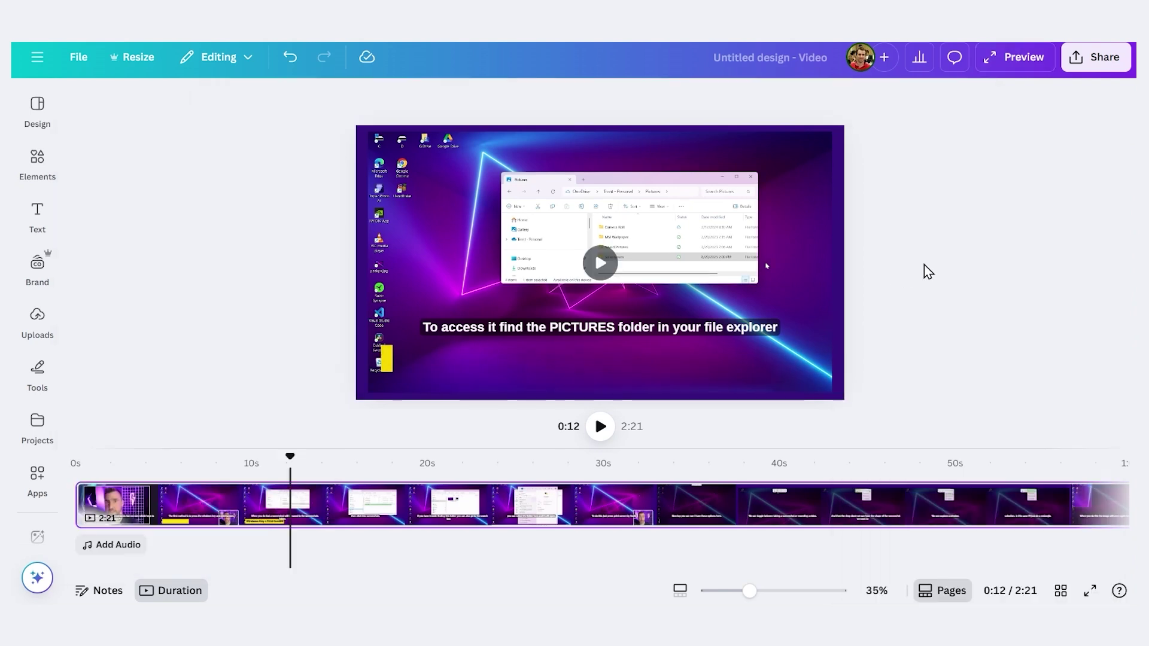
Step: Set the captions to League Spartan and enlarge them to size 56
{"action": "left_click", "coordinate": [581, 335]}
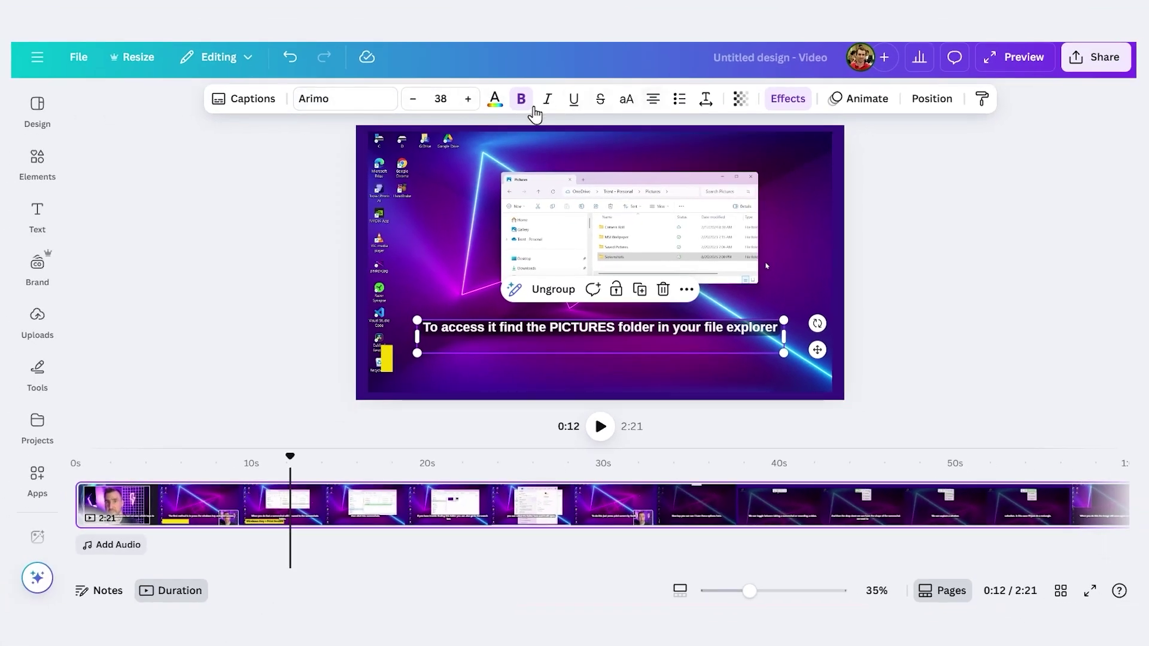
{"action": "left_click", "coordinate": [350, 103]}
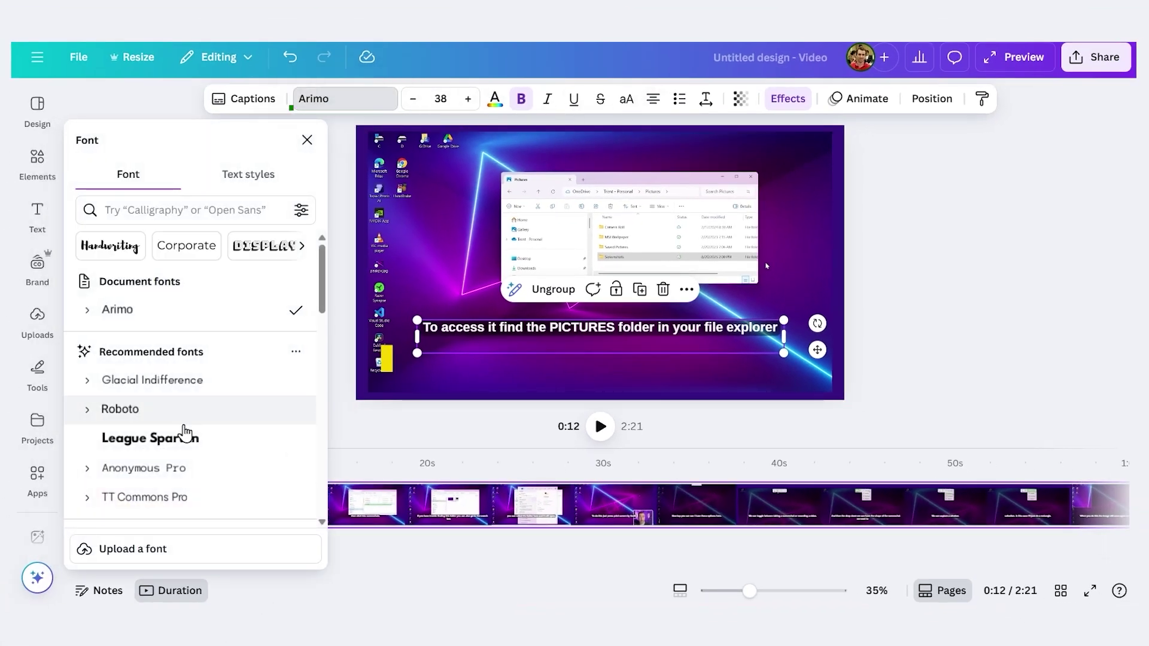
{"action": "left_click", "coordinate": [182, 443]}
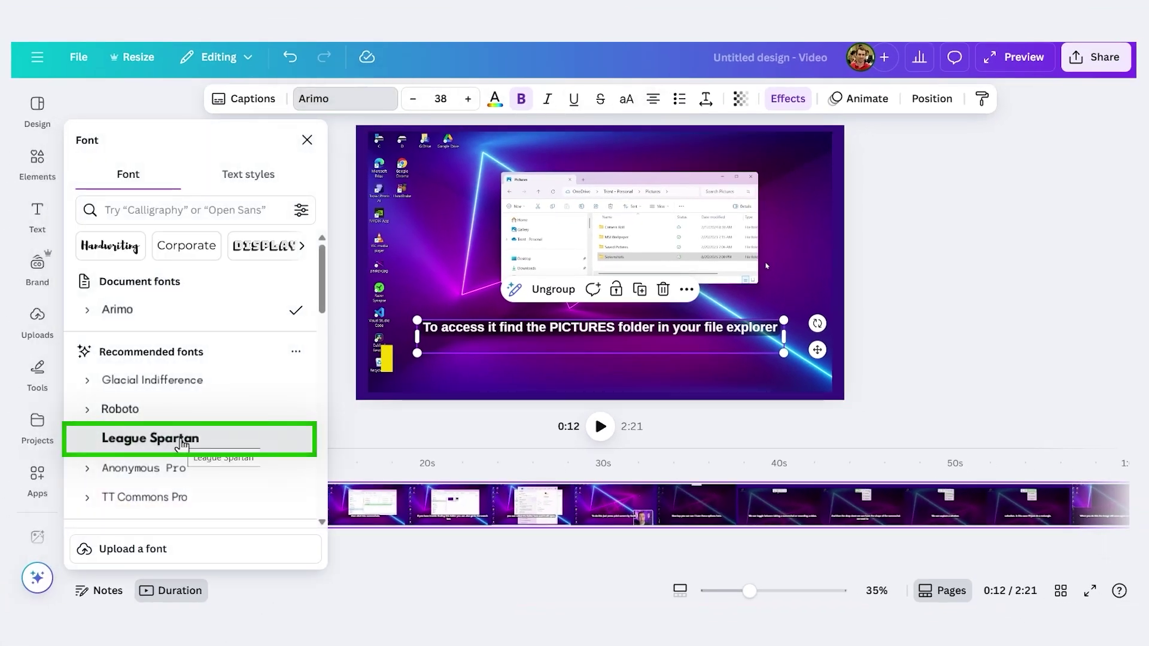
{"action": "left_click", "coordinate": [470, 100]}
{"action": "left_click", "coordinate": [471, 99]}
{"action": "left_click", "coordinate": [470, 99]}
{"action": "left_click", "coordinate": [470, 99]}
{"action": "left_click", "coordinate": [471, 100]}
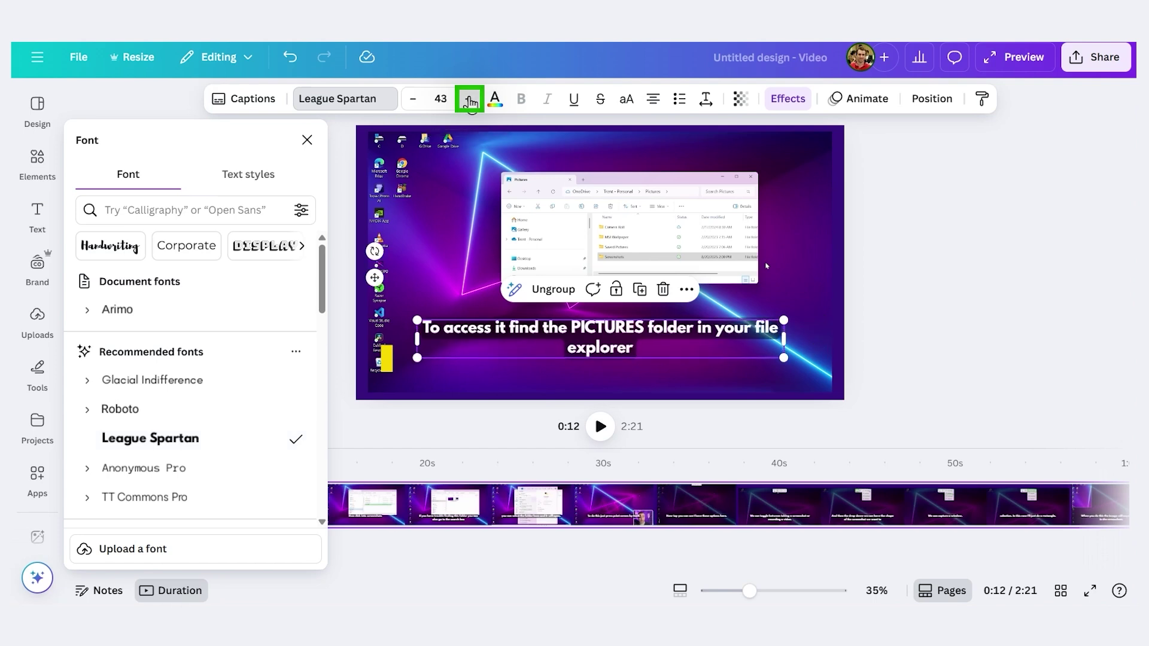
{"action": "left_click", "coordinate": [470, 99]}
{"action": "left_click", "coordinate": [471, 99]}
{"action": "left_click", "coordinate": [470, 99]}
{"action": "left_click", "coordinate": [471, 99]}
{"action": "left_click", "coordinate": [471, 100]}
{"action": "left_click", "coordinate": [470, 100]}
{"action": "left_click", "coordinate": [470, 100]}
{"action": "left_click", "coordinate": [471, 100]}
{"action": "left_click", "coordinate": [470, 99]}
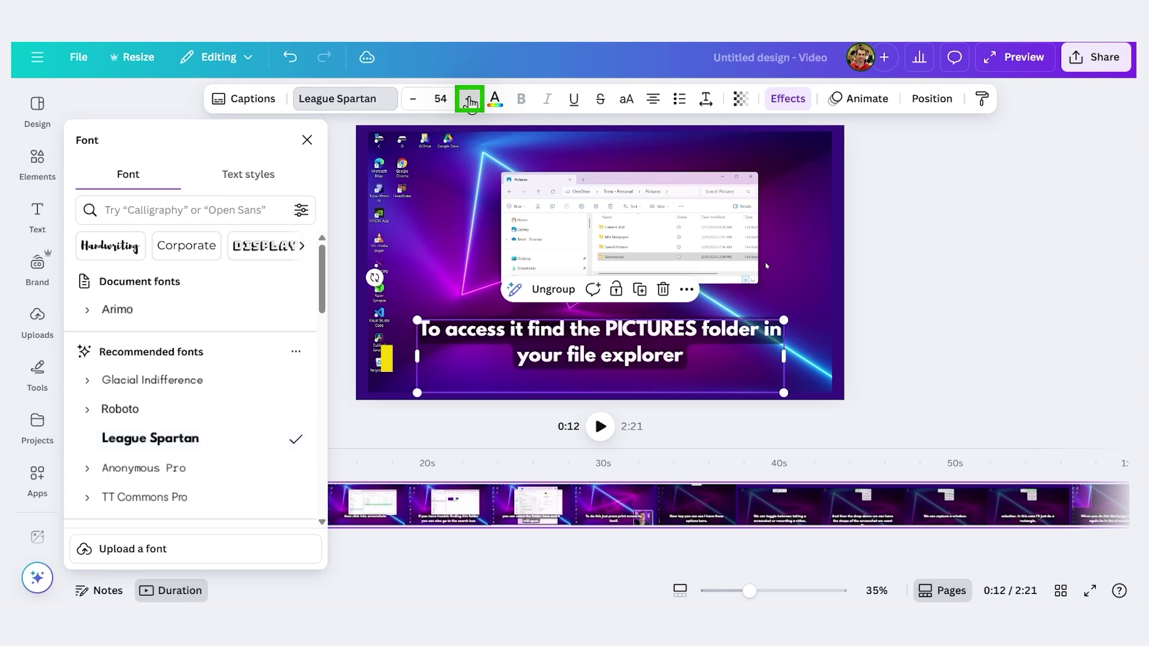
{"action": "left_click", "coordinate": [471, 100]}
{"action": "left_click", "coordinate": [470, 99]}
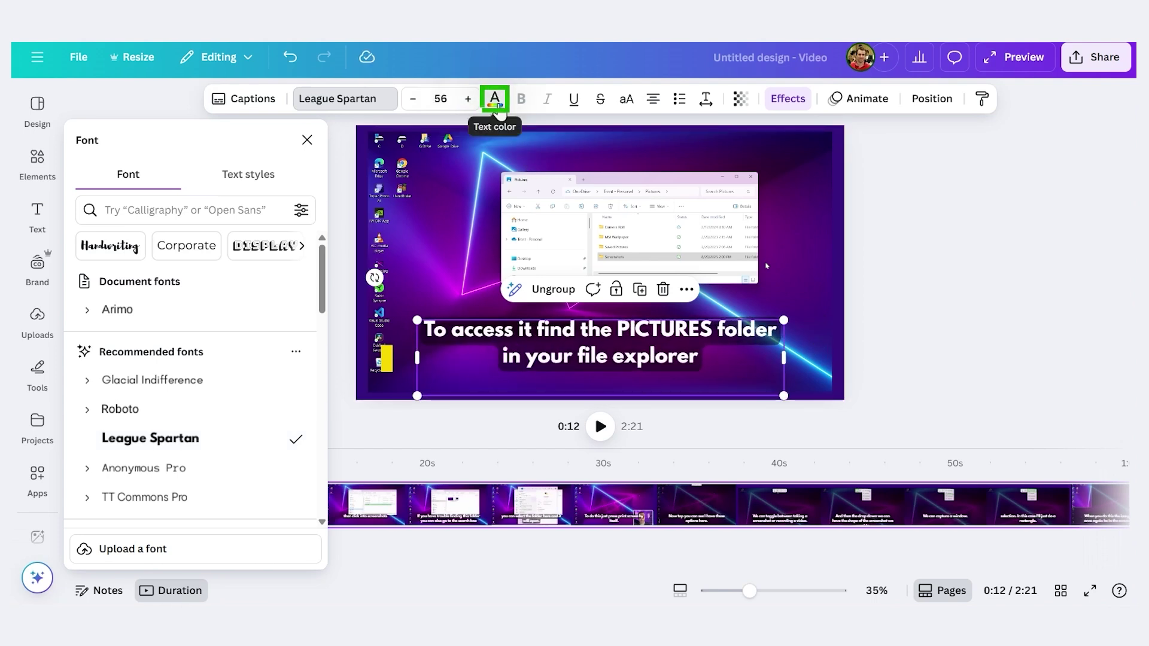
Step: Make the caption text bright yellow #FFFC00 with a new custom colour
{"action": "left_click", "coordinate": [493, 108]}
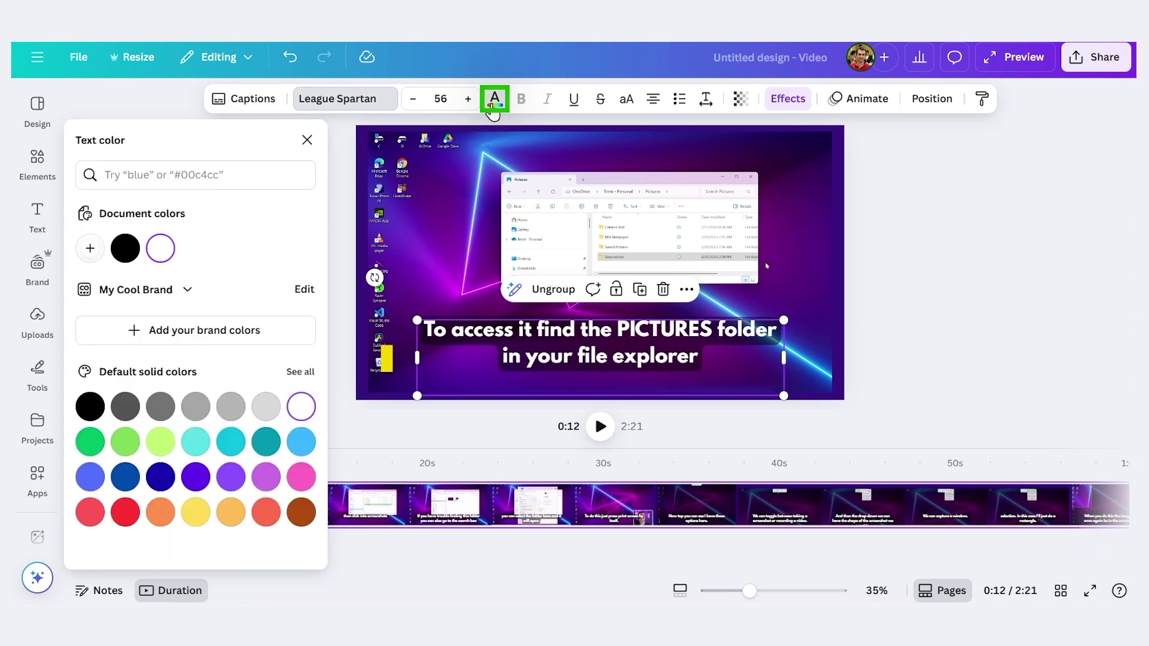
{"action": "left_click", "coordinate": [90, 249]}
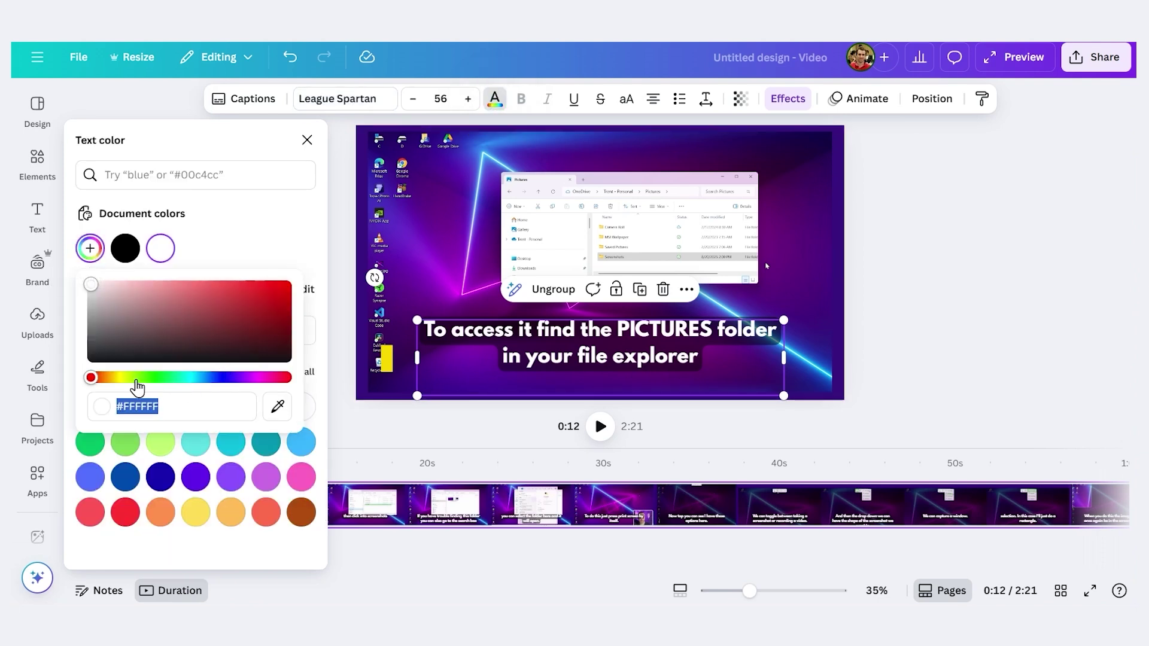
{"action": "left_click_drag", "start_coordinate": [136, 379], "coordinate": [123, 379]}
{"action": "left_click", "coordinate": [290, 282]}
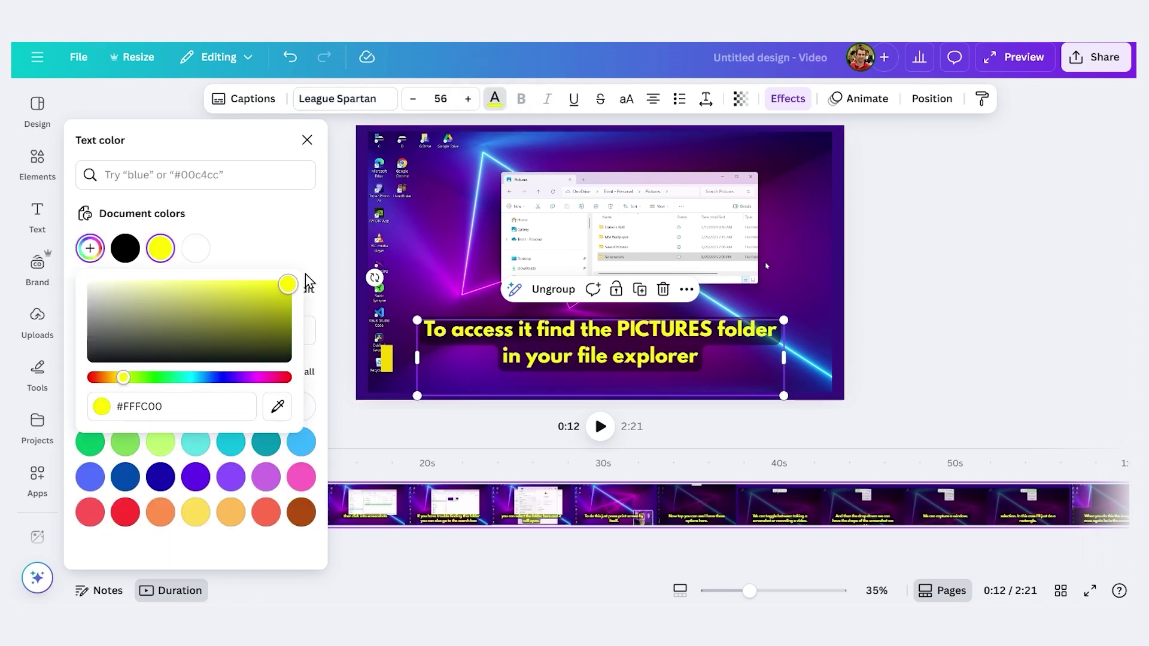
{"action": "left_click", "coordinate": [608, 330]}
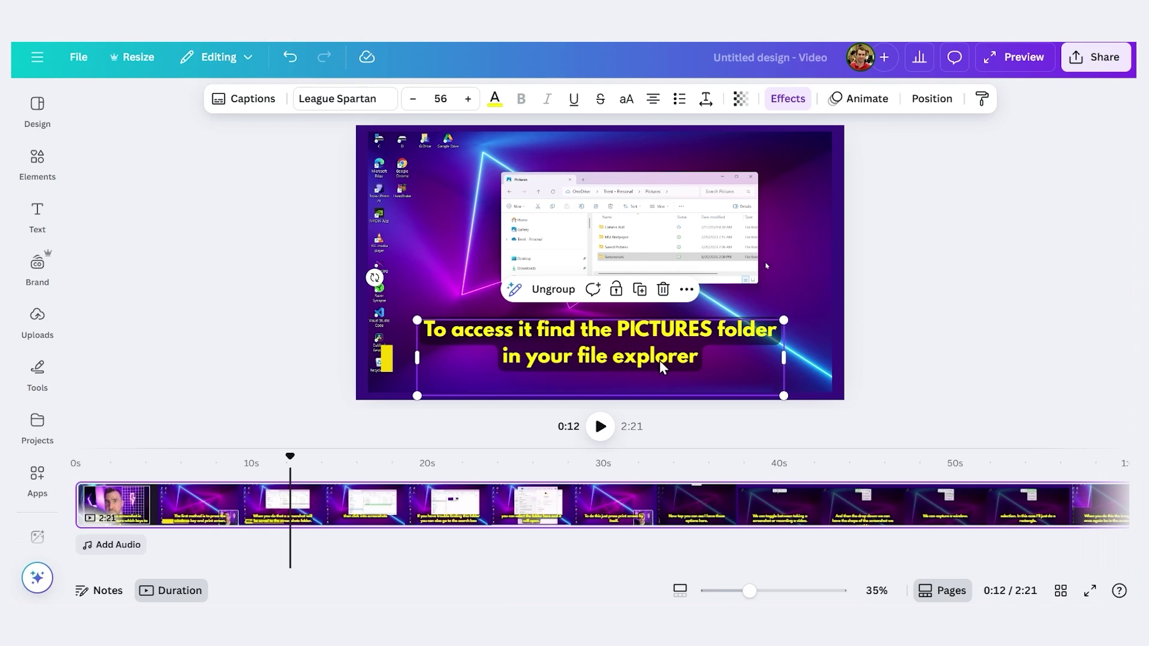
Step: Add a Background effect to the captions at 100 transparency in violet
{"action": "left_click", "coordinate": [787, 99]}
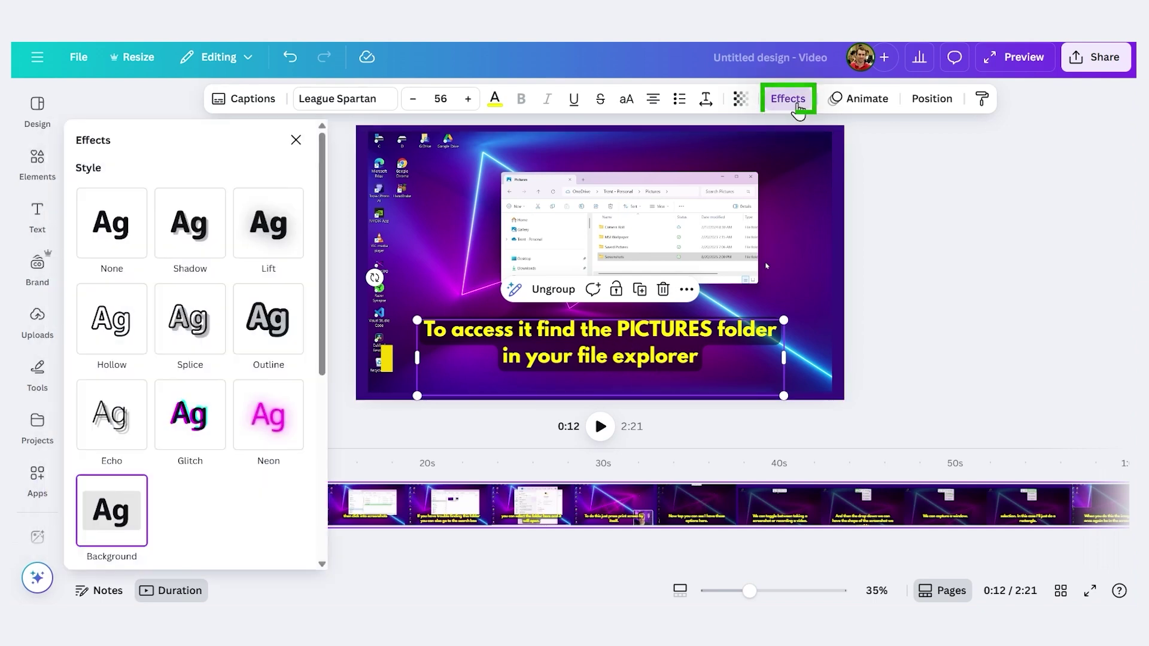
{"action": "scroll", "coordinate": [190, 324], "scroll_direction": "down", "scroll_amount": 4}
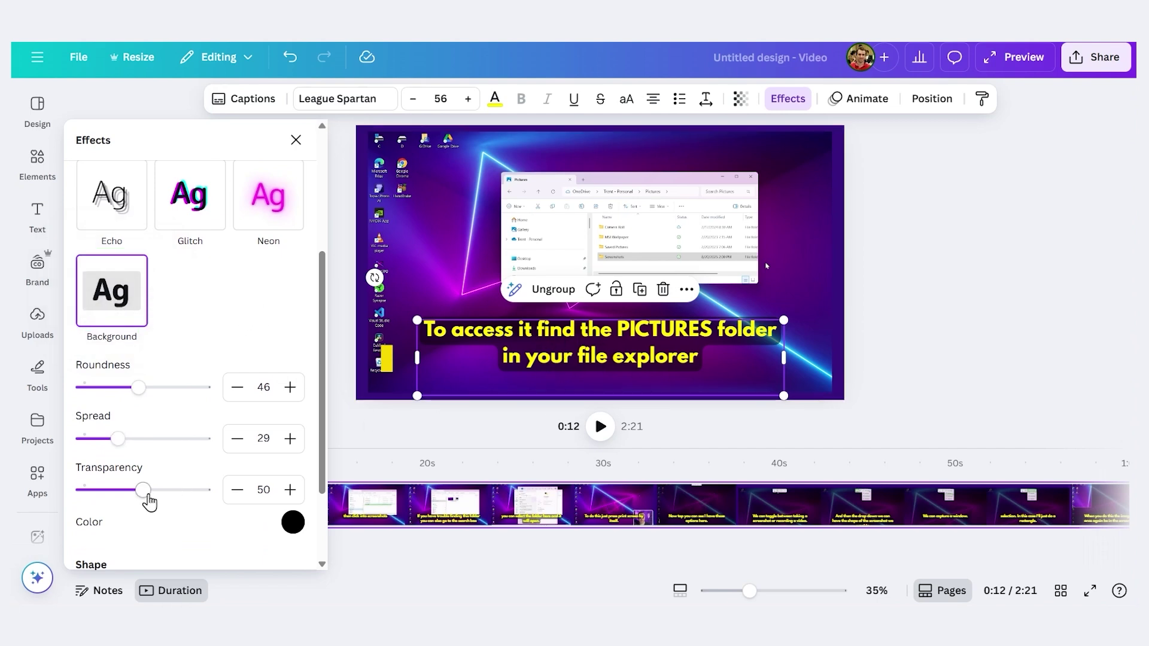
{"action": "left_click_drag", "start_coordinate": [148, 502], "coordinate": [239, 509]}
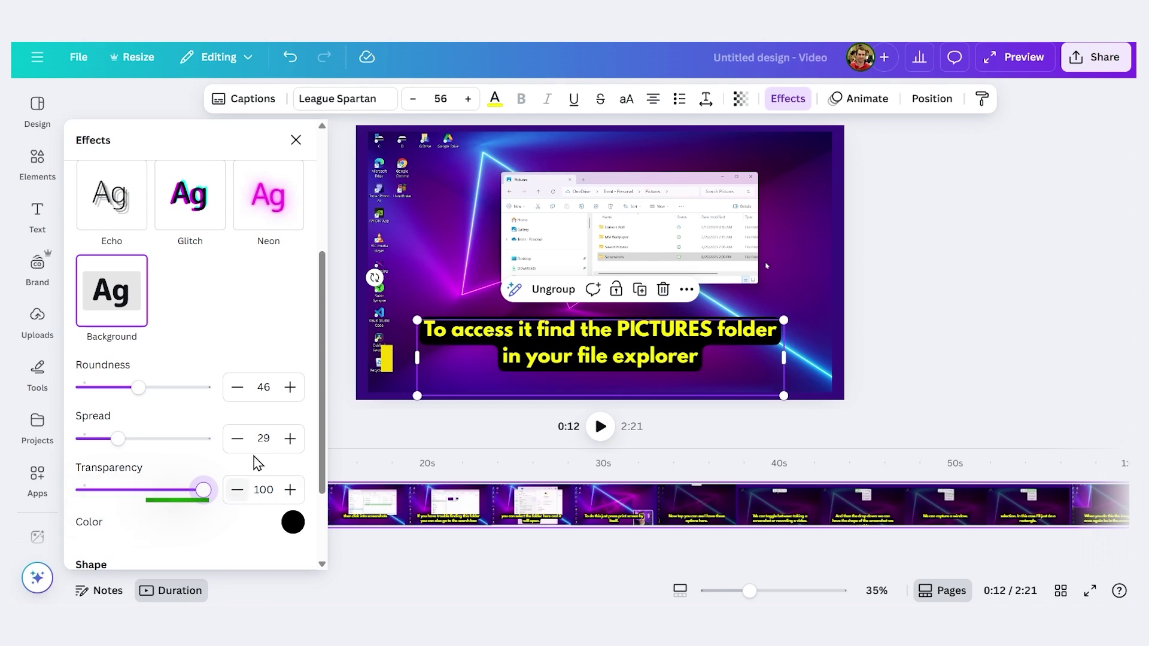
{"action": "left_click", "coordinate": [293, 522]}
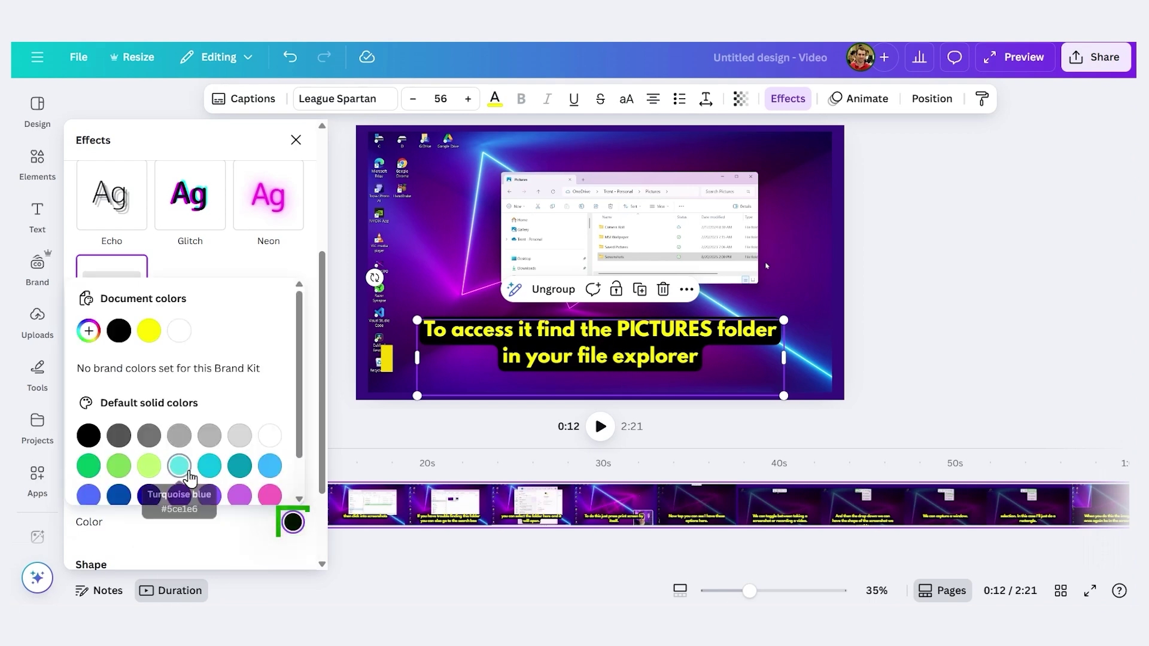
{"action": "left_click", "coordinate": [182, 473]}
{"action": "left_click", "coordinate": [211, 493]}
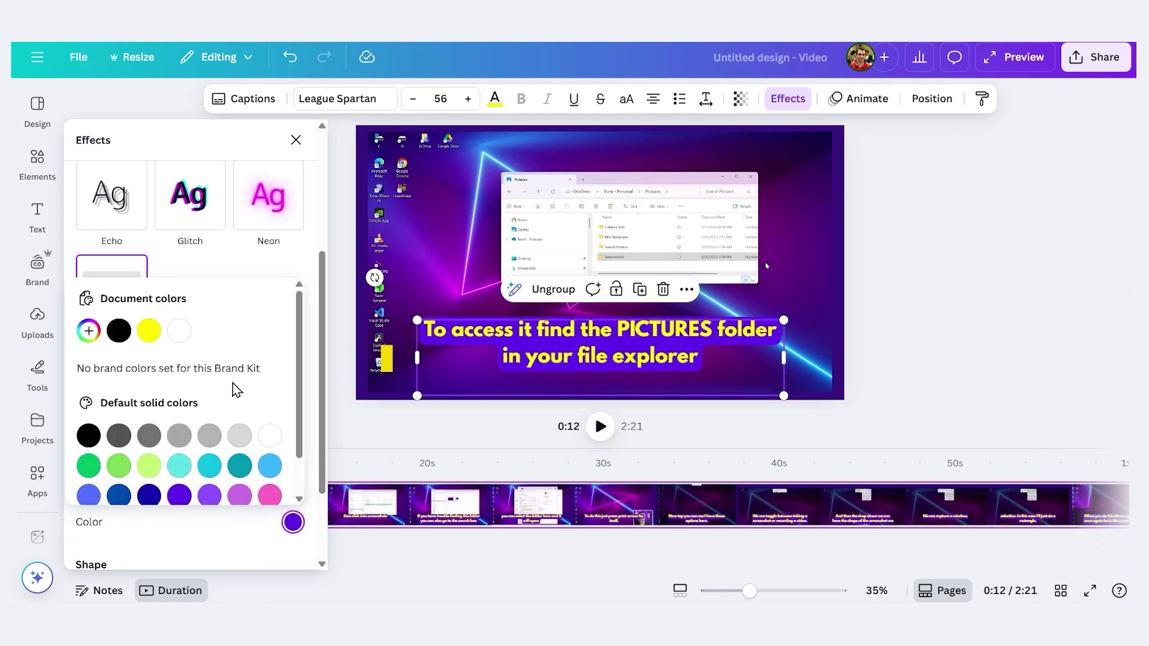
{"action": "scroll", "coordinate": [225, 367], "scroll_direction": "down", "scroll_amount": 1}
{"action": "left_click", "coordinate": [149, 450]}
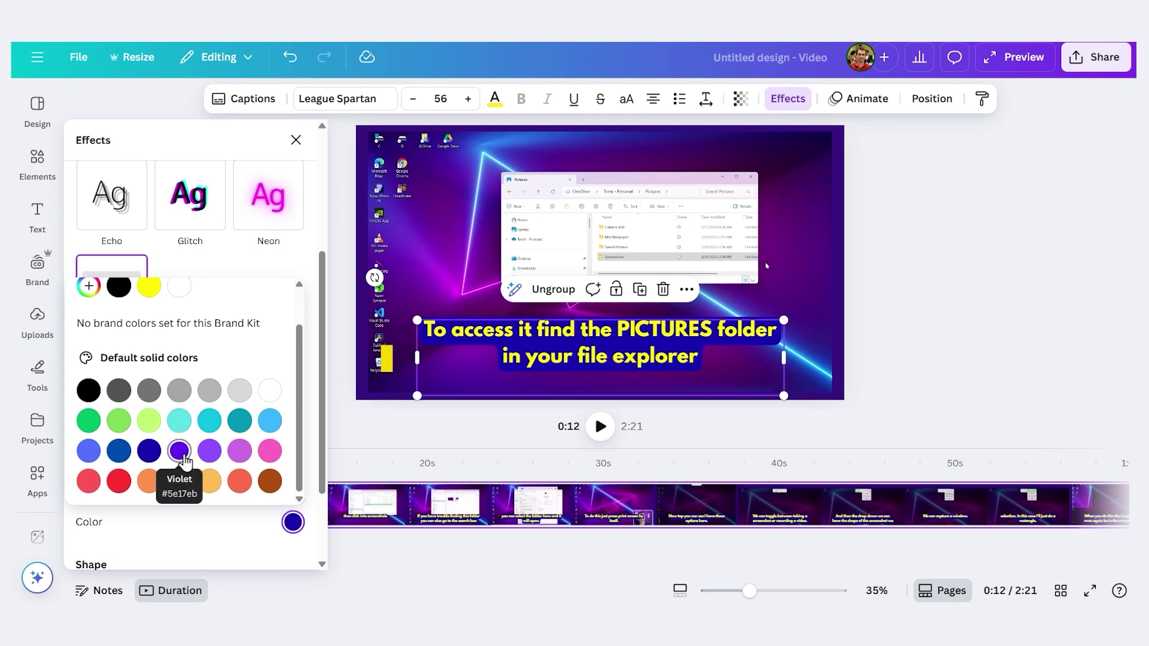
{"action": "left_click", "coordinate": [179, 451]}
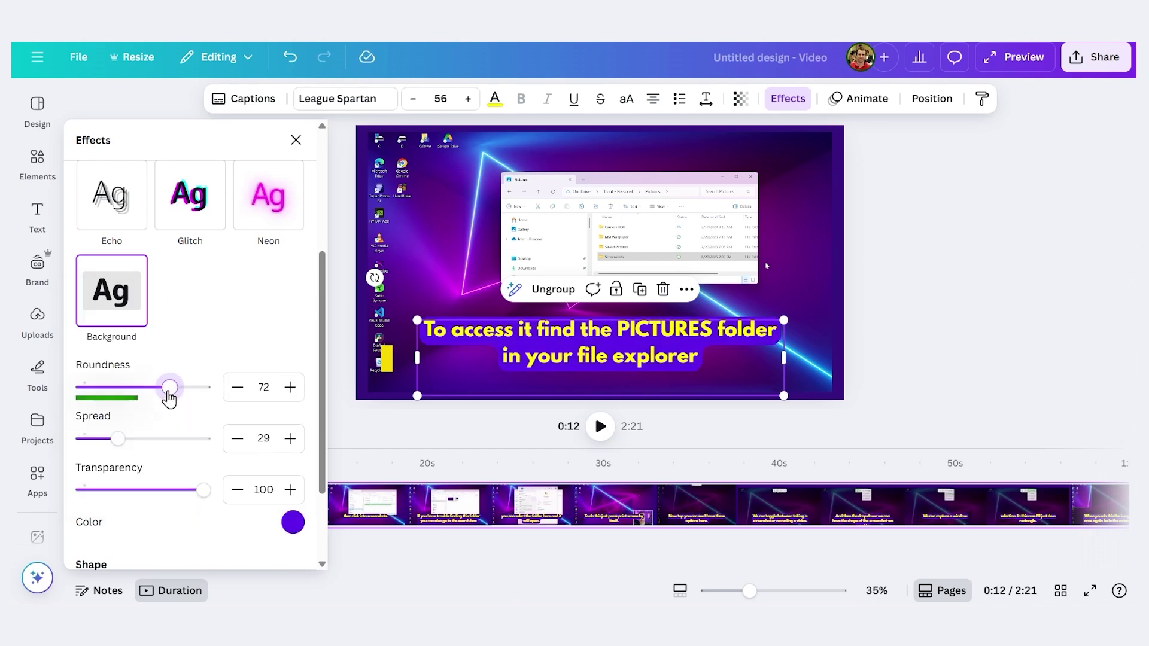
Step: Set the caption background roundness to 49 and spread to about 92
{"action": "left_click_drag", "start_coordinate": [157, 402], "coordinate": [143, 399]}
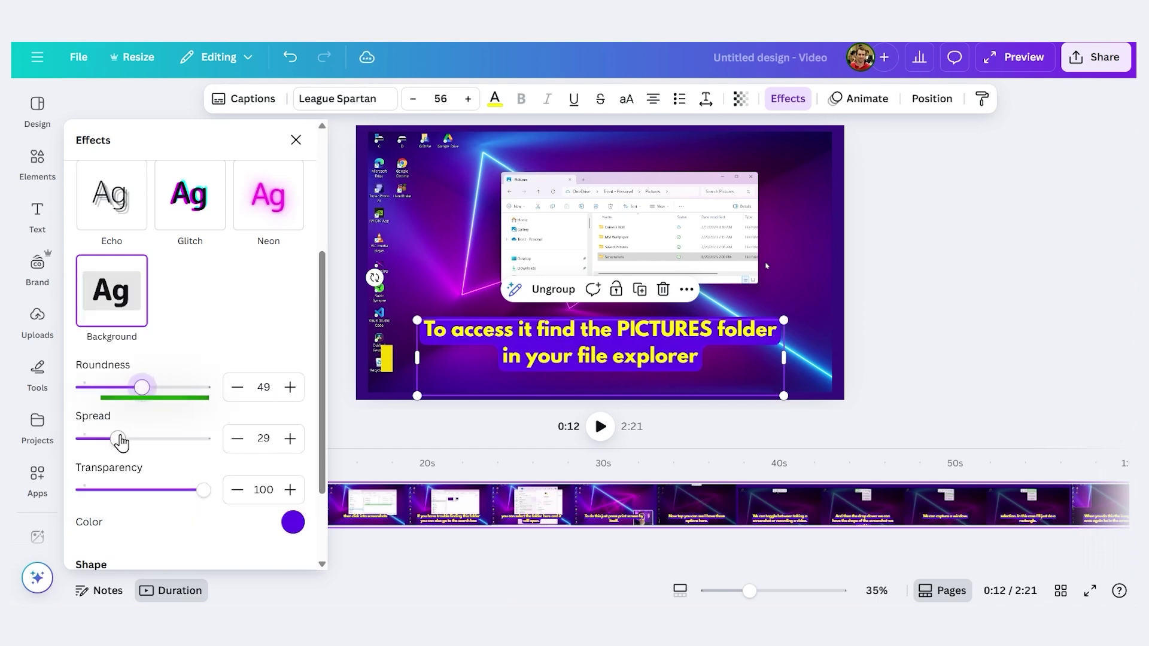
{"action": "left_click_drag", "start_coordinate": [122, 442], "coordinate": [196, 445]}
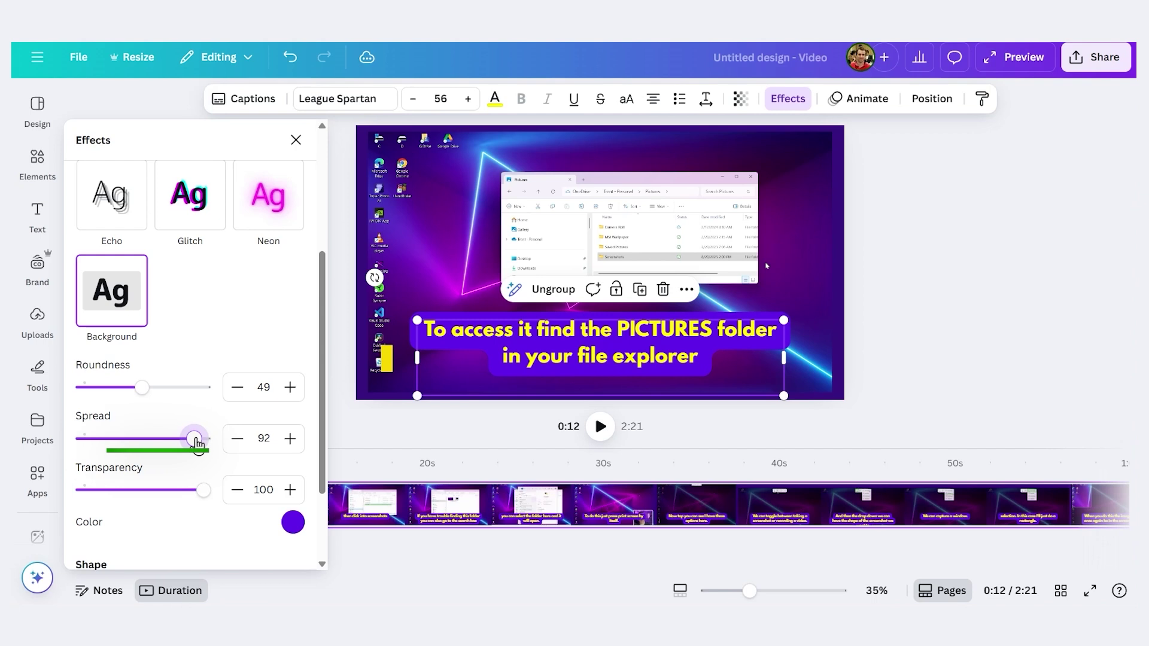
{"action": "left_click", "coordinate": [296, 140]}
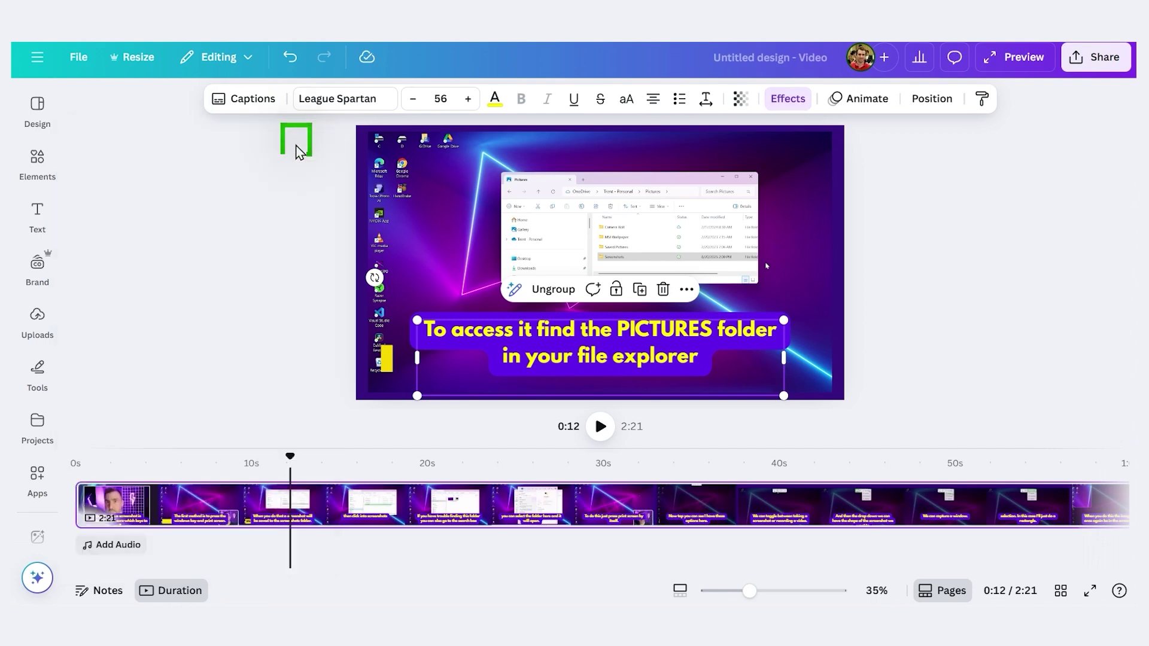
{"action": "mouse_move", "coordinate": [376, 470]}
{"action": "left_mouse_down"}
{"action": "mouse_move", "coordinate": [465, 471]}
{"action": "mouse_move", "coordinate": [364, 470]}
{"action": "left_mouse_up"}
Step: Drag the 0:16 caption up to the top of the video frame
{"action": "left_click", "coordinate": [613, 383]}
{"action": "left_click_drag", "start_coordinate": [612, 360], "coordinate": [572, 167]}
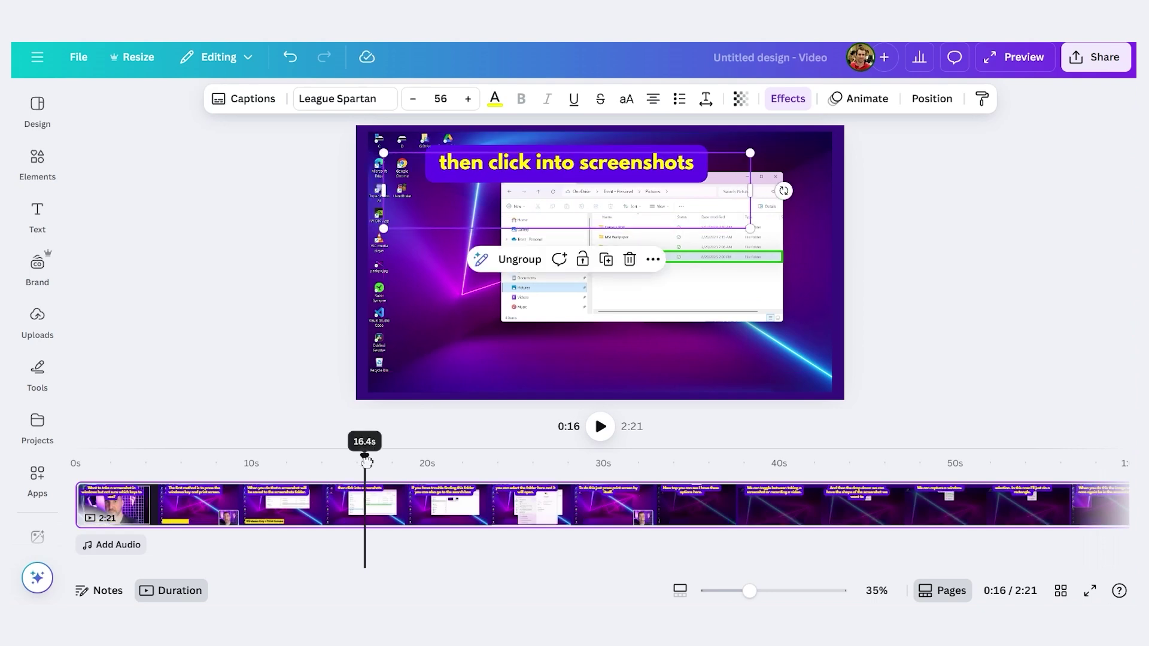
{"action": "left_click_drag", "start_coordinate": [367, 462], "coordinate": [630, 476]}
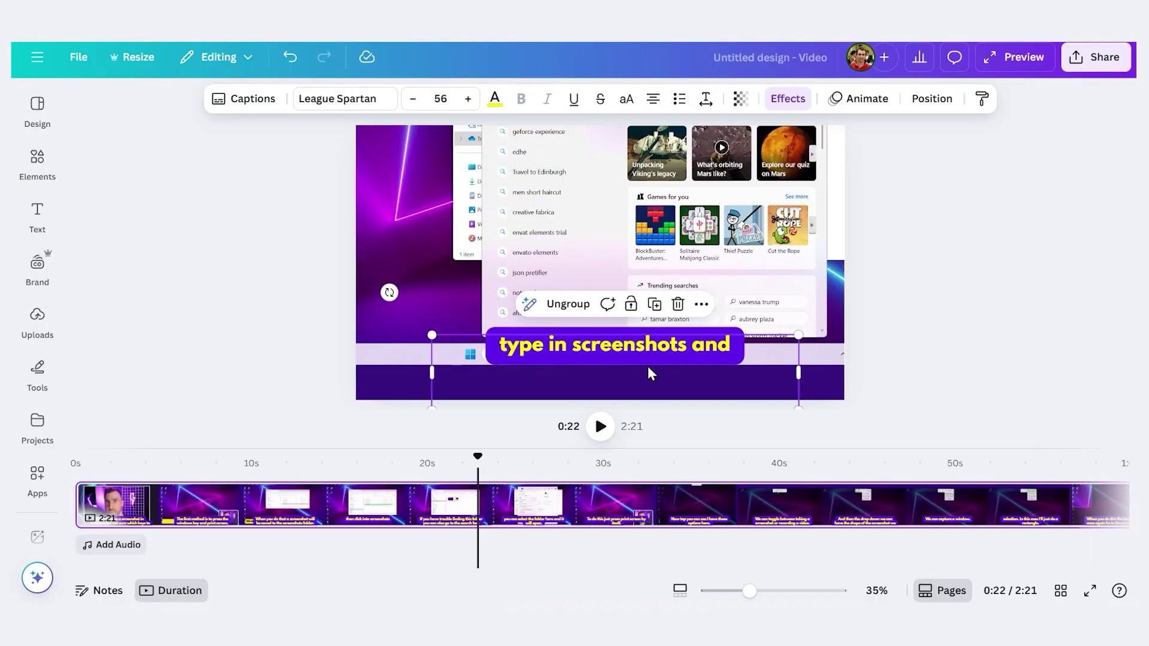
Step: Ungroup the caption Group layer from the Position > Layers list
{"action": "left_click", "coordinate": [946, 101]}
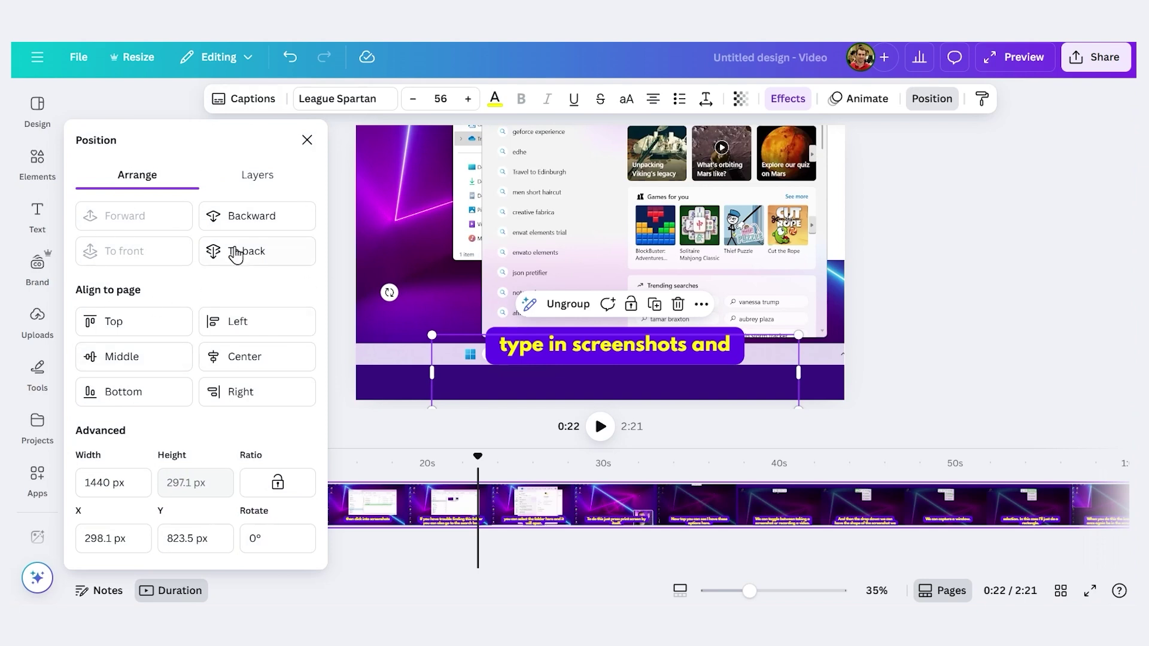
{"action": "left_click", "coordinate": [262, 176]}
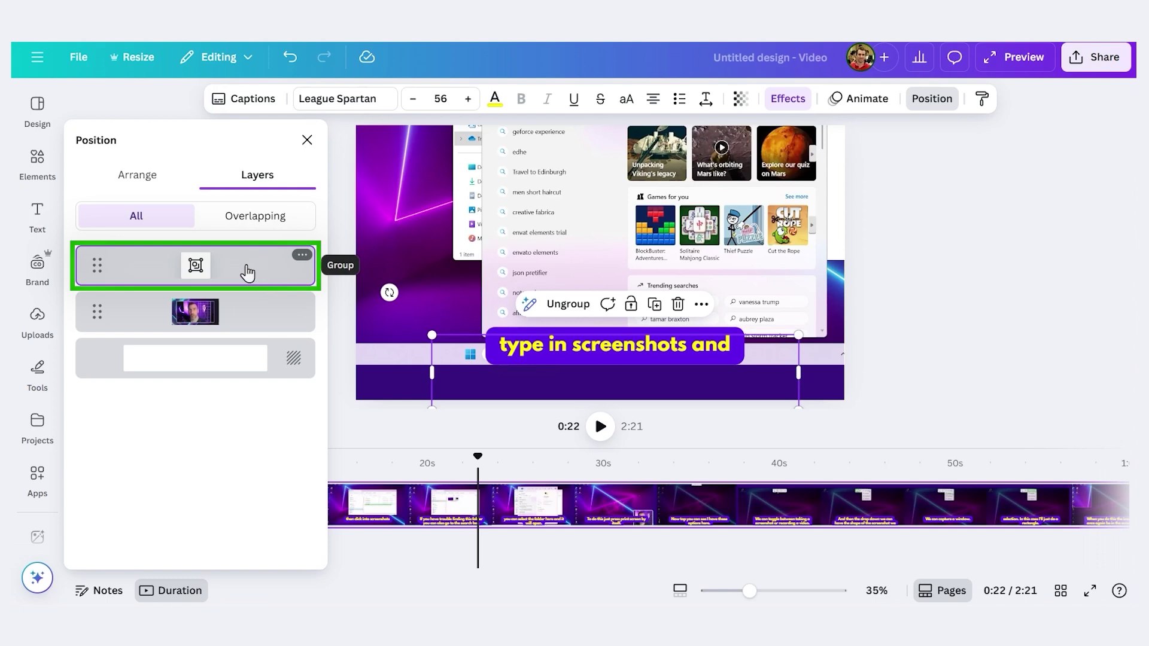
{"action": "right_click", "coordinate": [224, 266]}
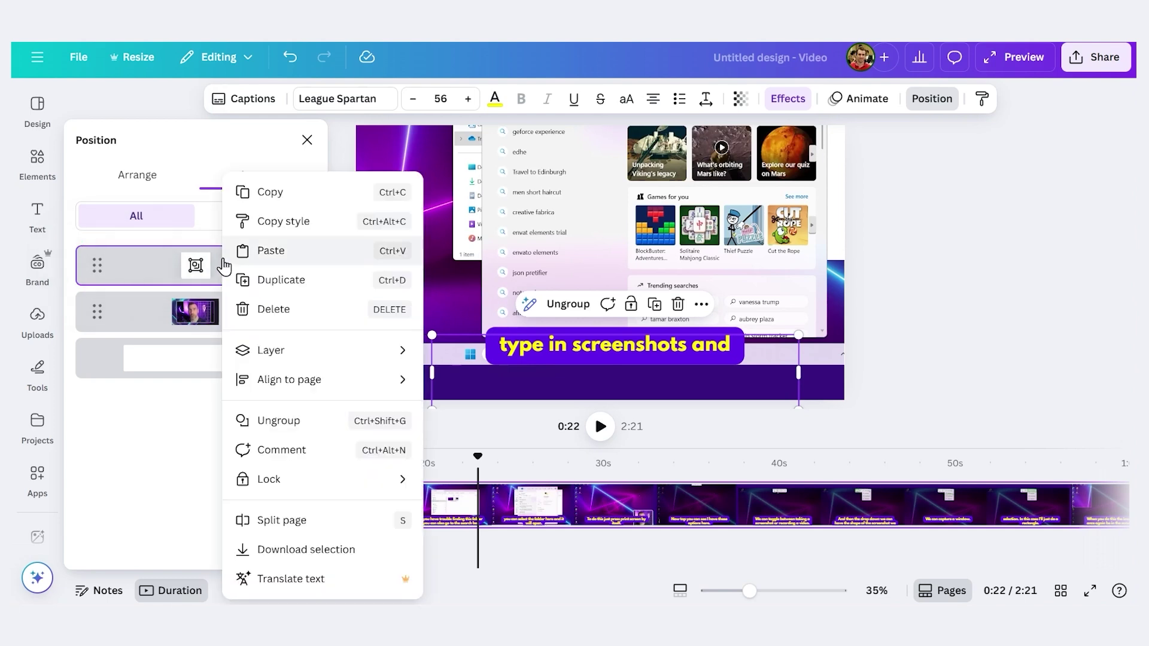
{"action": "left_click", "coordinate": [288, 422]}
{"action": "left_click_drag", "start_coordinate": [323, 169], "coordinate": [315, 311]}
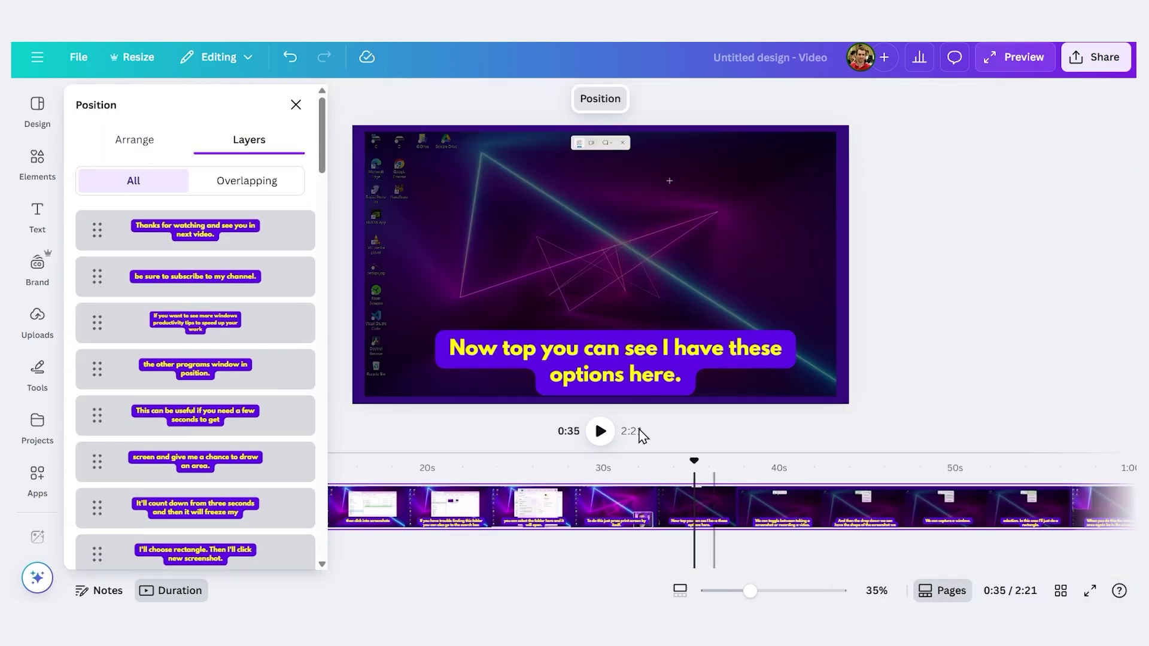
Step: Move the 'these options' caption to the top, with black text on a yellow background
{"action": "left_click", "coordinate": [598, 349]}
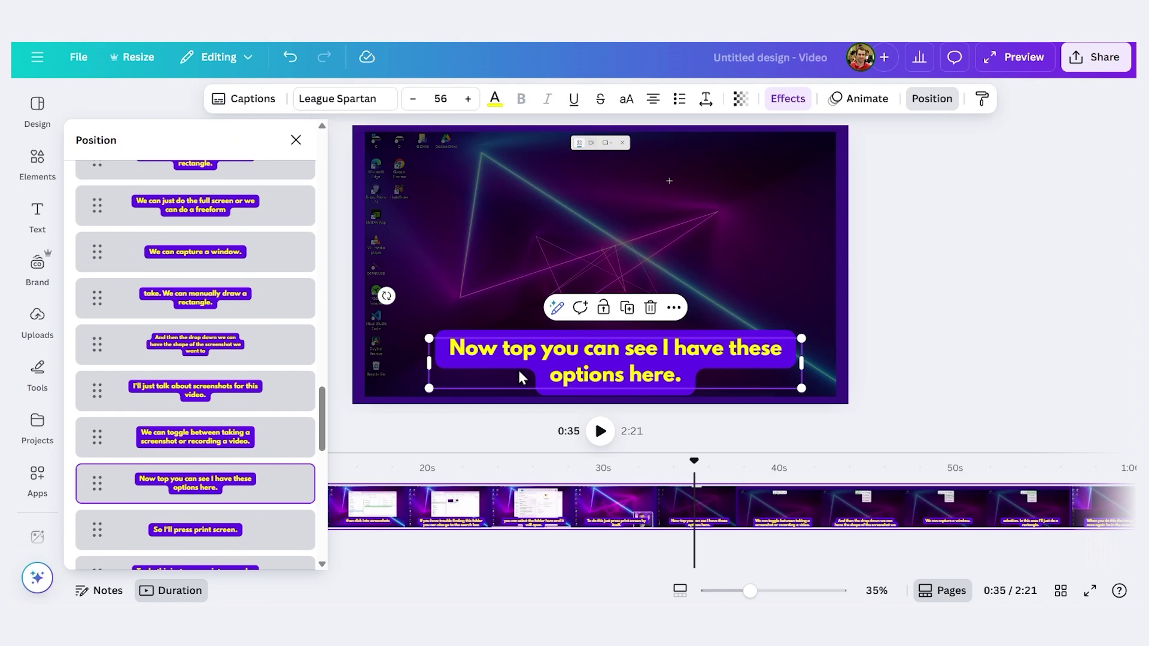
{"action": "left_click_drag", "start_coordinate": [621, 375], "coordinate": [618, 187]}
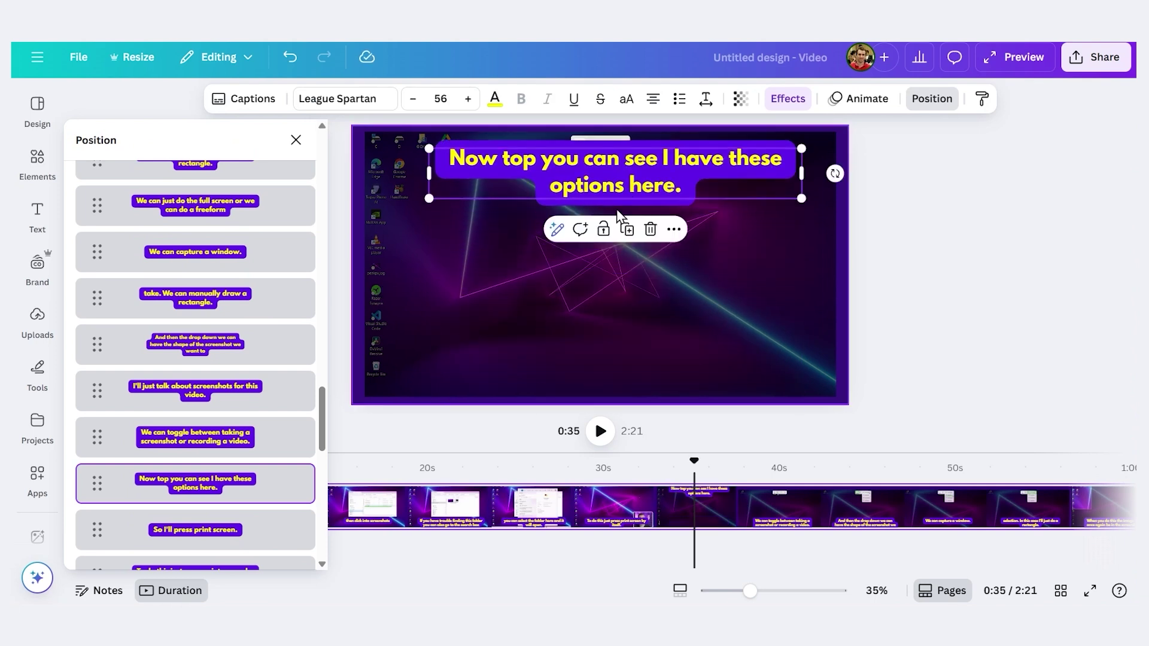
{"action": "left_click", "coordinate": [495, 98]}
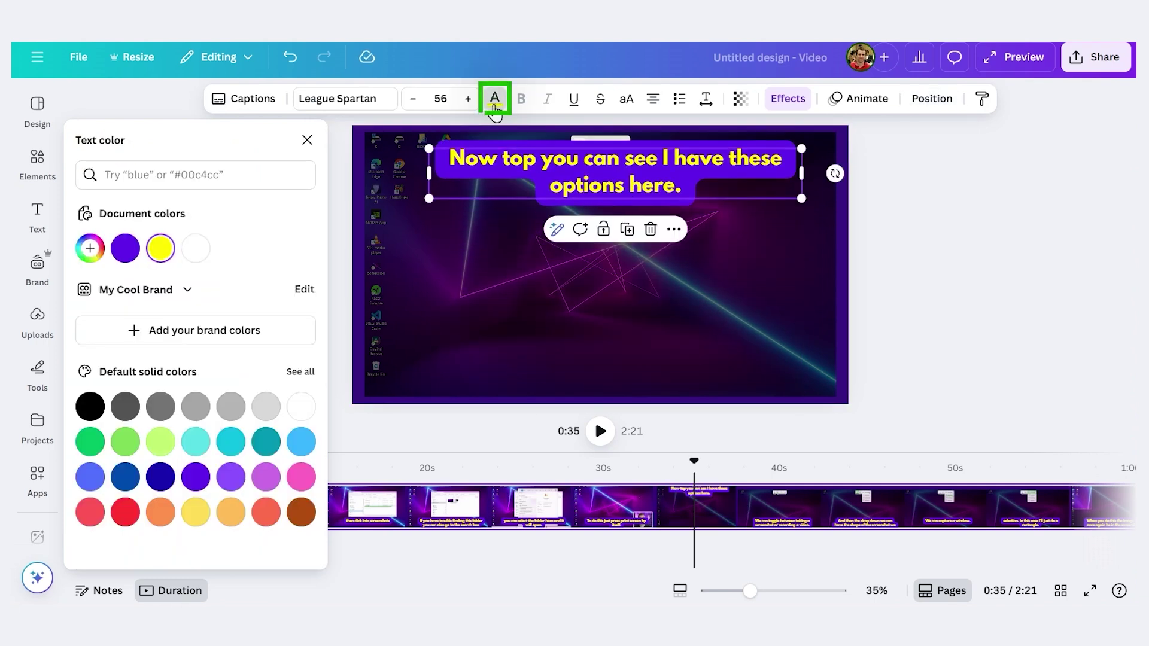
{"action": "left_click", "coordinate": [89, 410]}
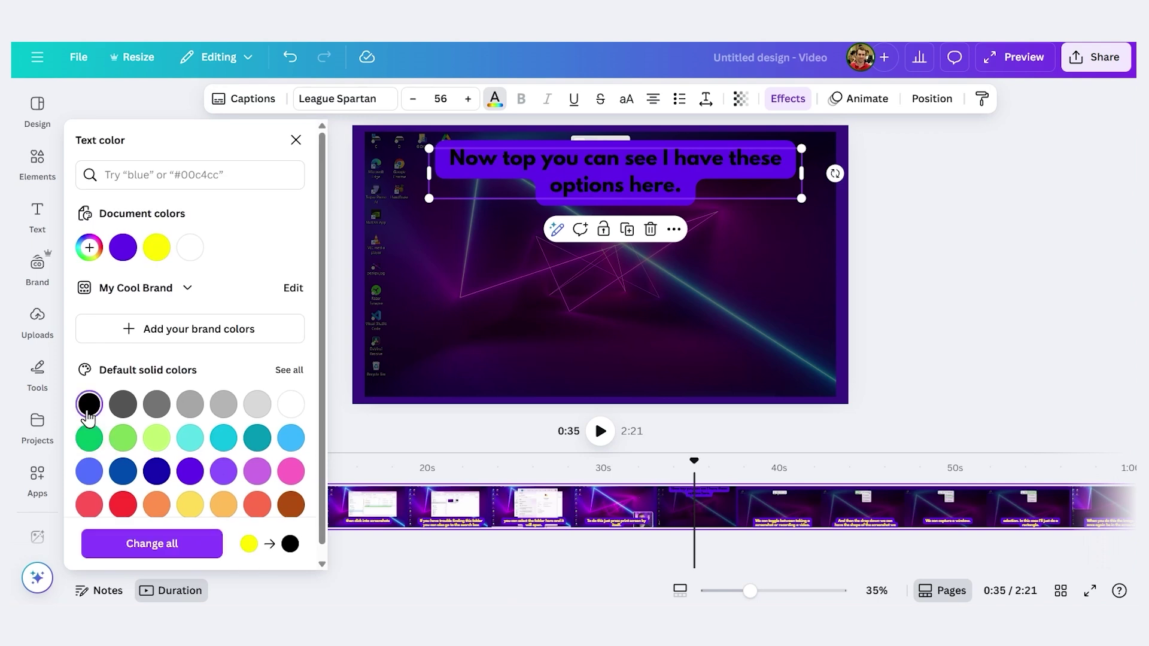
{"action": "left_click", "coordinate": [795, 107]}
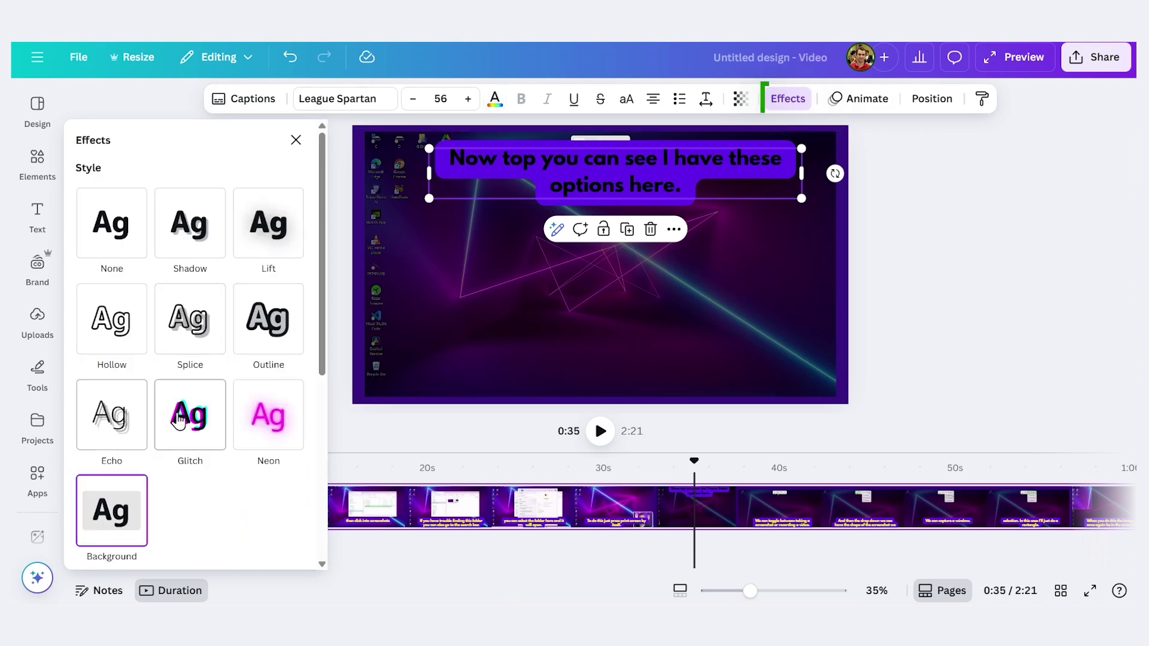
{"action": "scroll", "coordinate": [180, 359], "scroll_direction": "down", "scroll_amount": 5}
{"action": "left_click", "coordinate": [293, 407]}
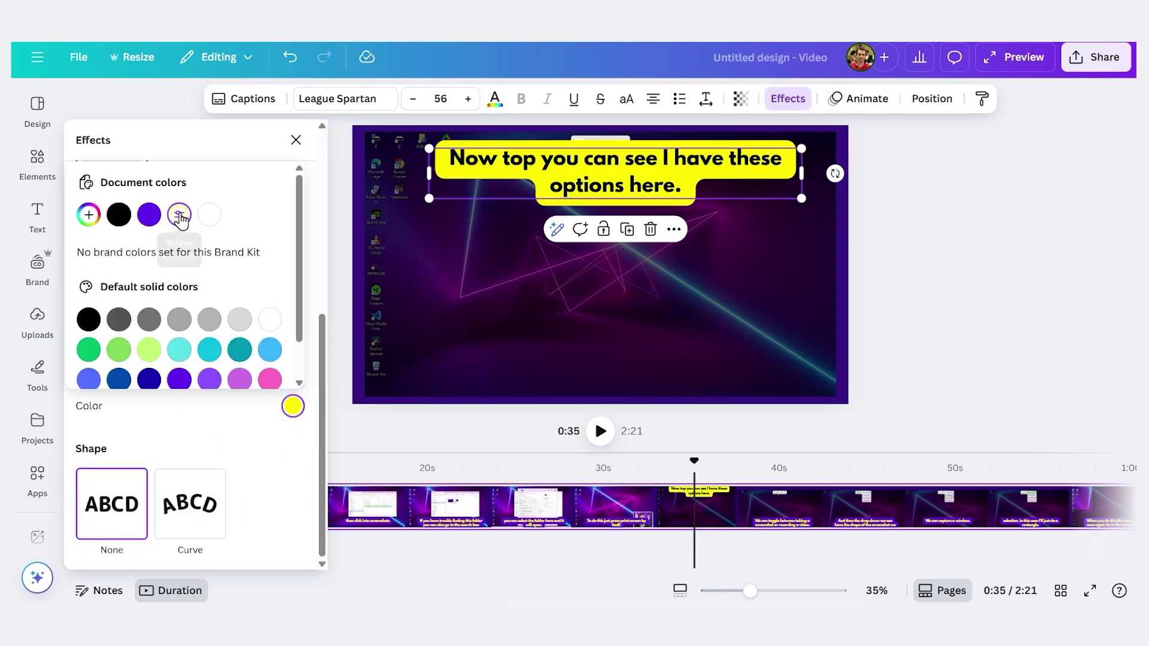
{"action": "left_click", "coordinate": [611, 468]}
{"action": "left_click", "coordinate": [605, 441]}
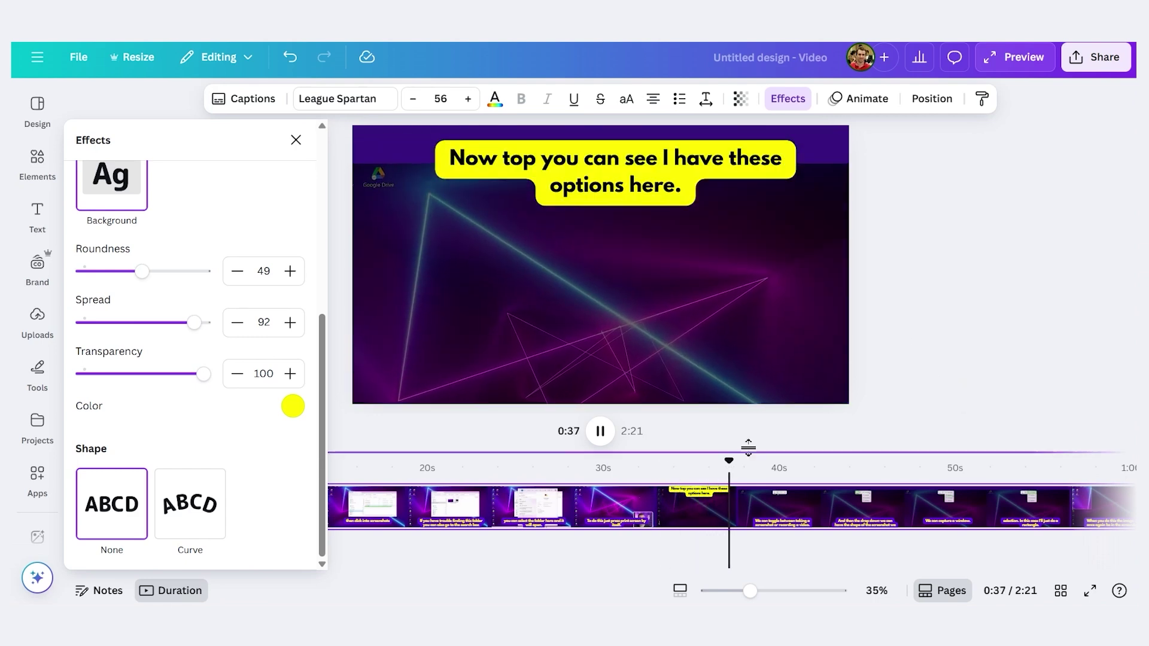
{"action": "key", "text": "space"}
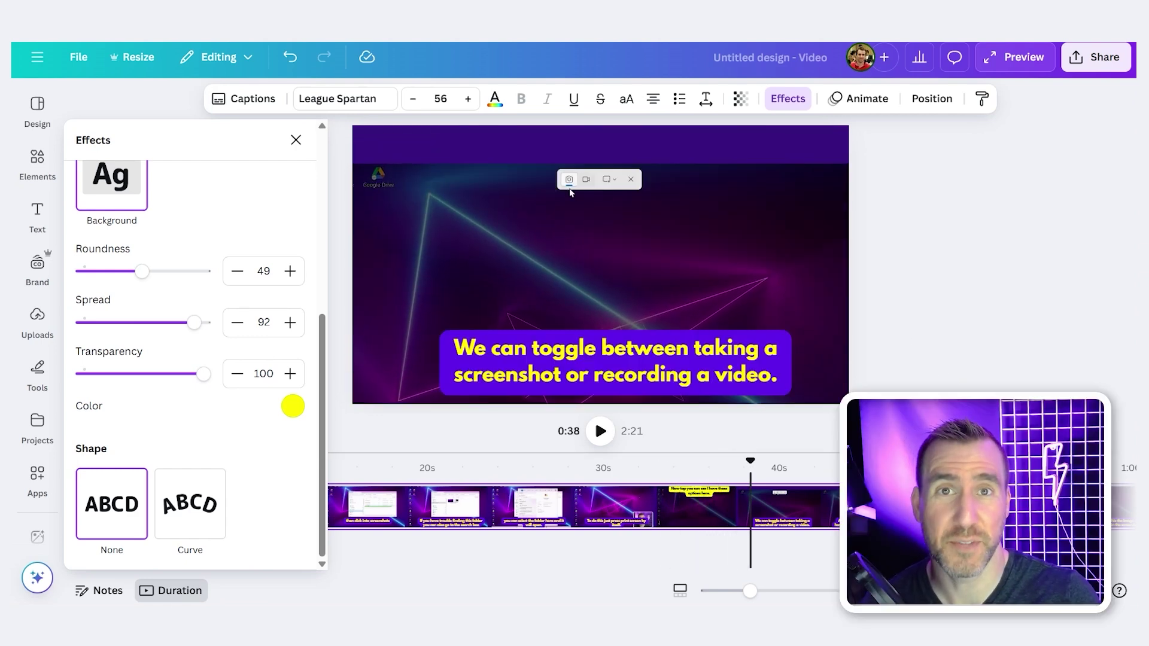
{"action": "left_click_drag", "start_coordinate": [753, 461], "coordinate": [848, 485]}
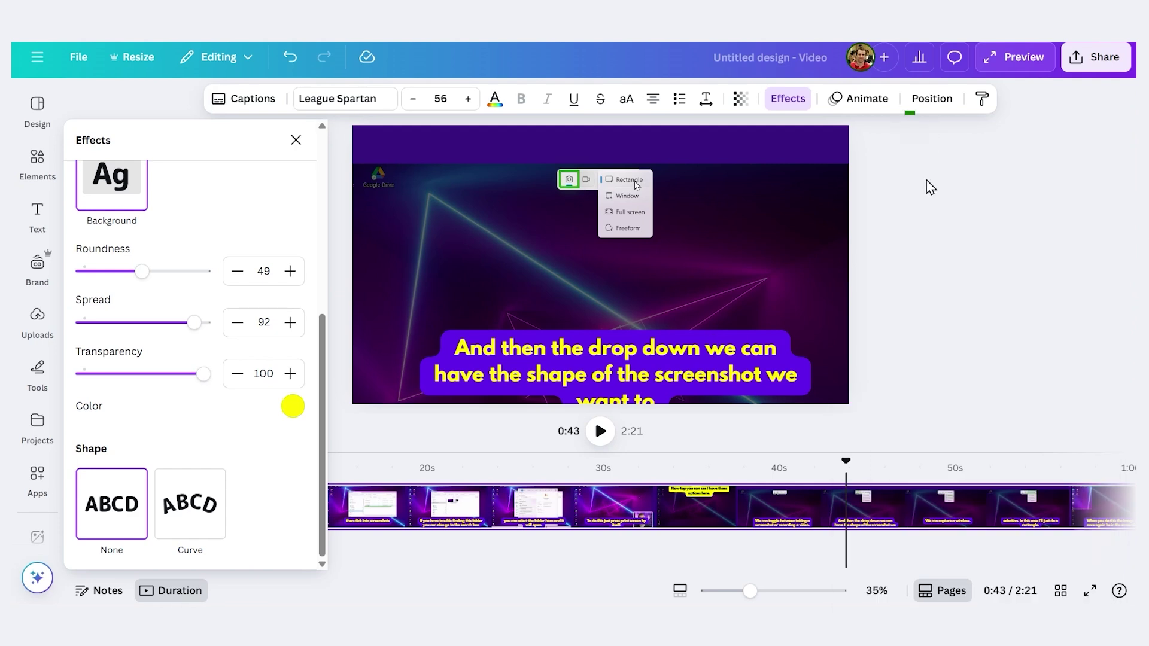
Step: Copy the 'Now top' caption's style in Layers and paste it onto the folder caption
{"action": "left_click", "coordinate": [932, 102]}
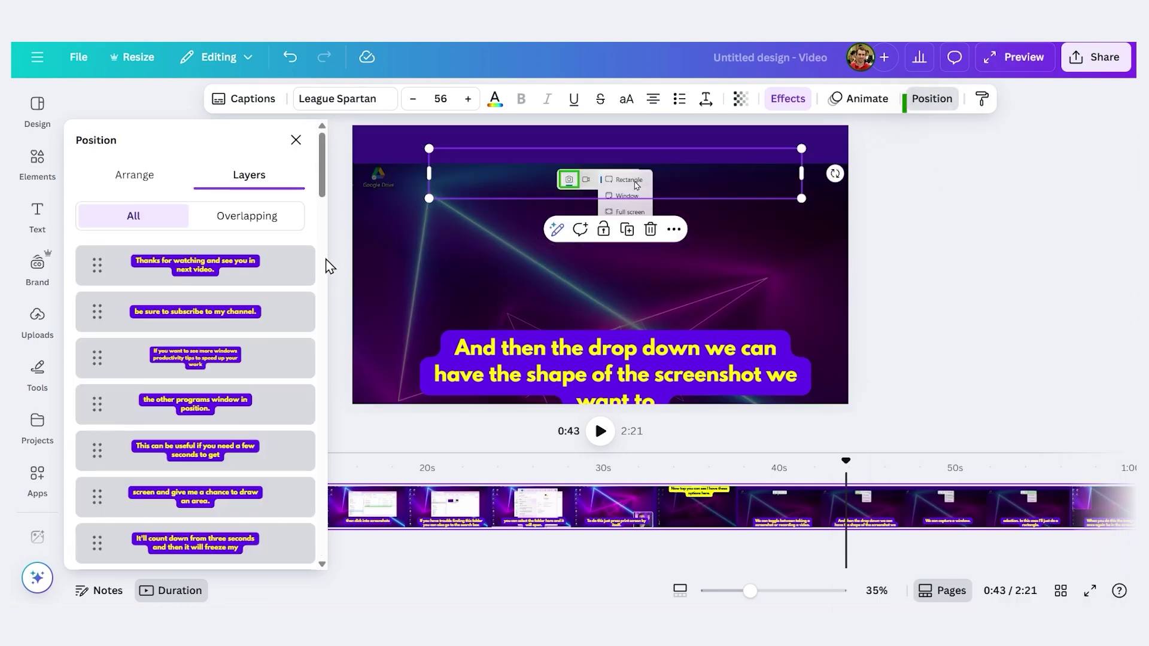
{"action": "left_click_drag", "start_coordinate": [324, 157], "coordinate": [336, 419]}
{"action": "scroll", "coordinate": [323, 411], "scroll_direction": "down", "scroll_amount": 2}
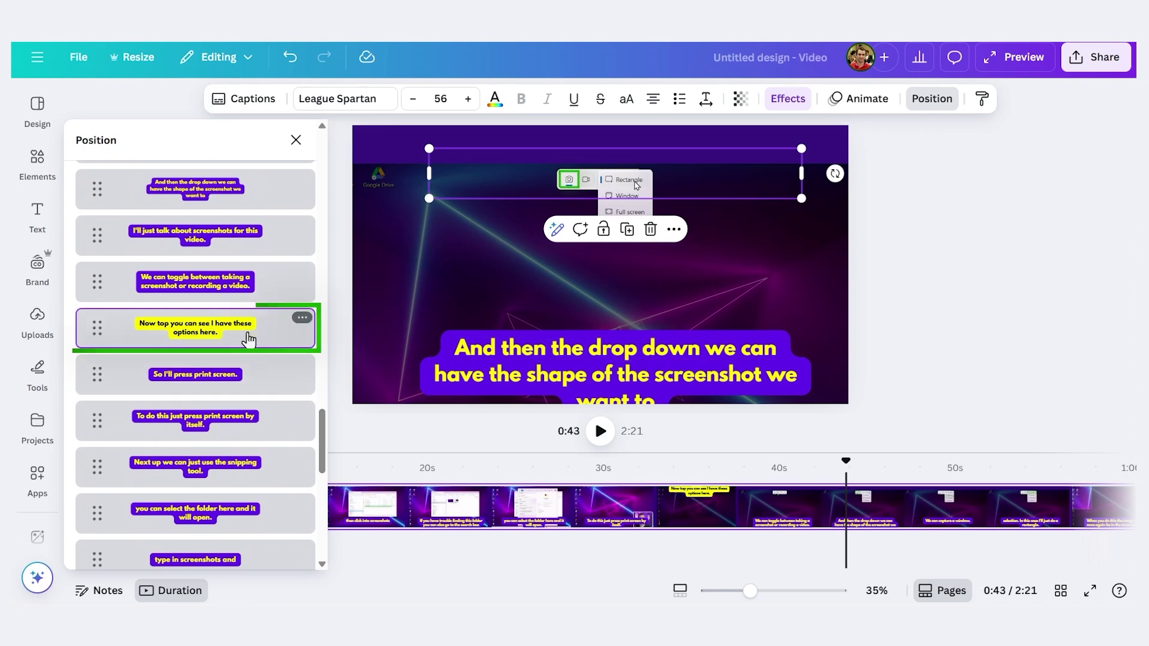
{"action": "right_click", "coordinate": [208, 333]}
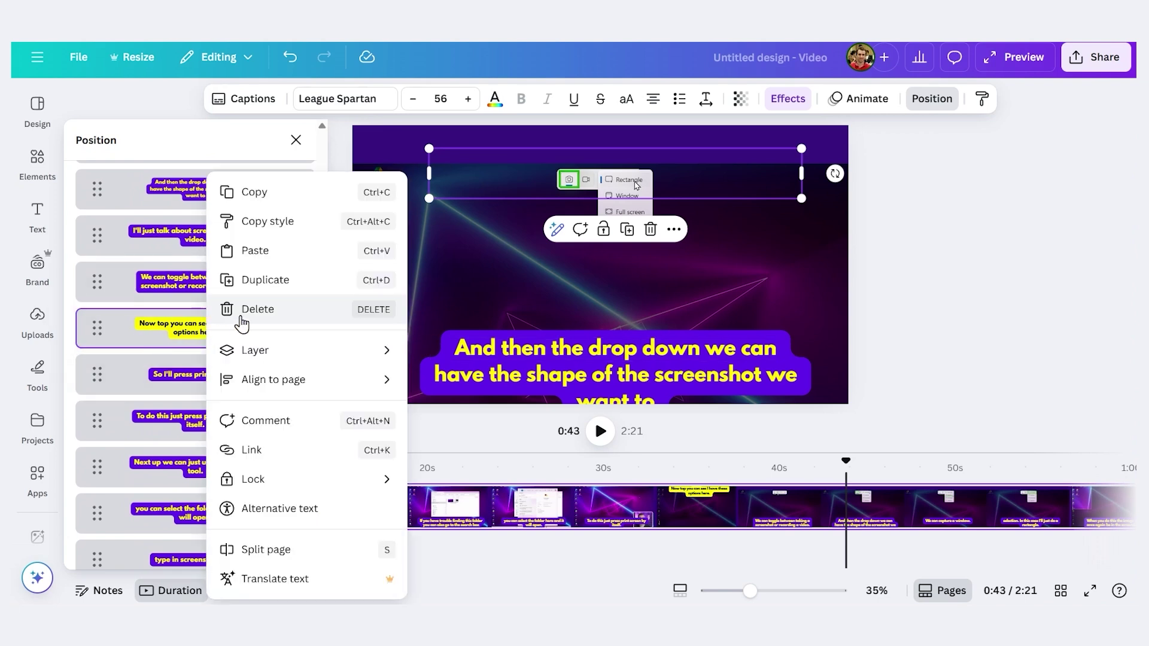
{"action": "left_click", "coordinate": [264, 222]}
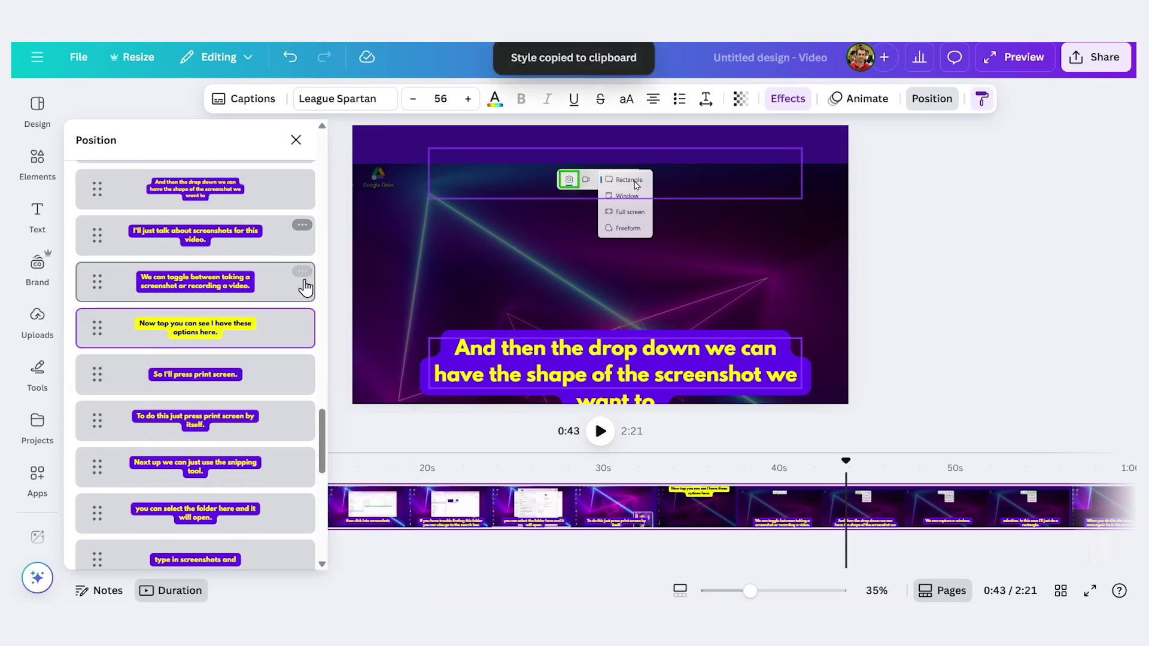
{"action": "left_click", "coordinate": [208, 517]}
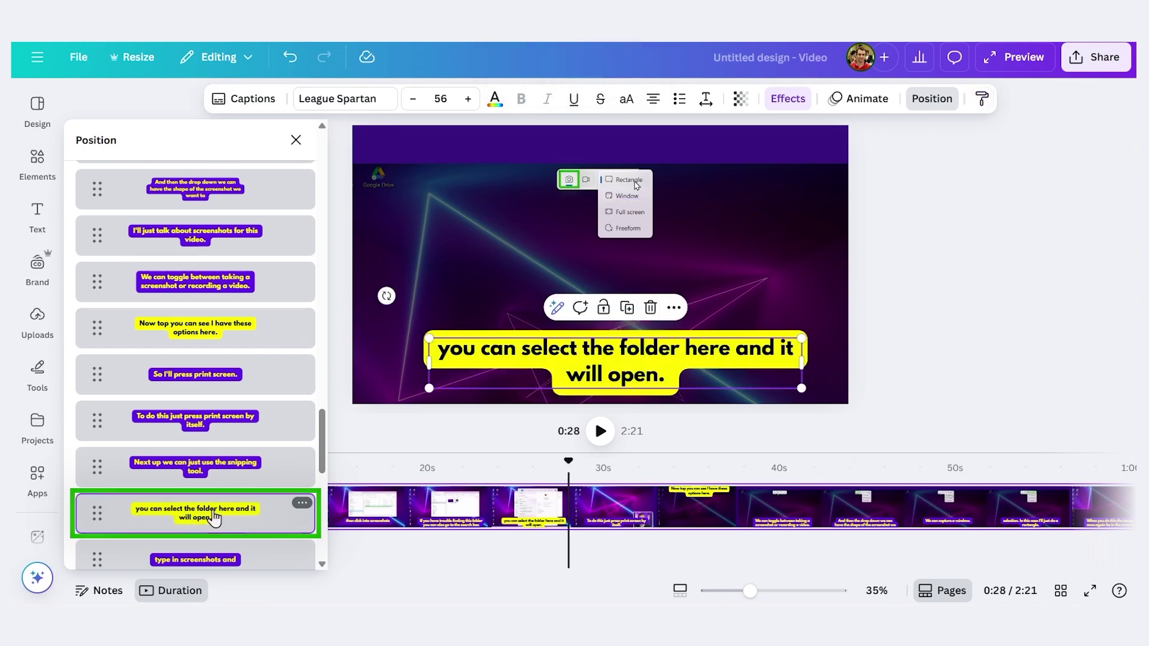
{"action": "scroll", "coordinate": [232, 519], "scroll_direction": "down", "scroll_amount": 1}
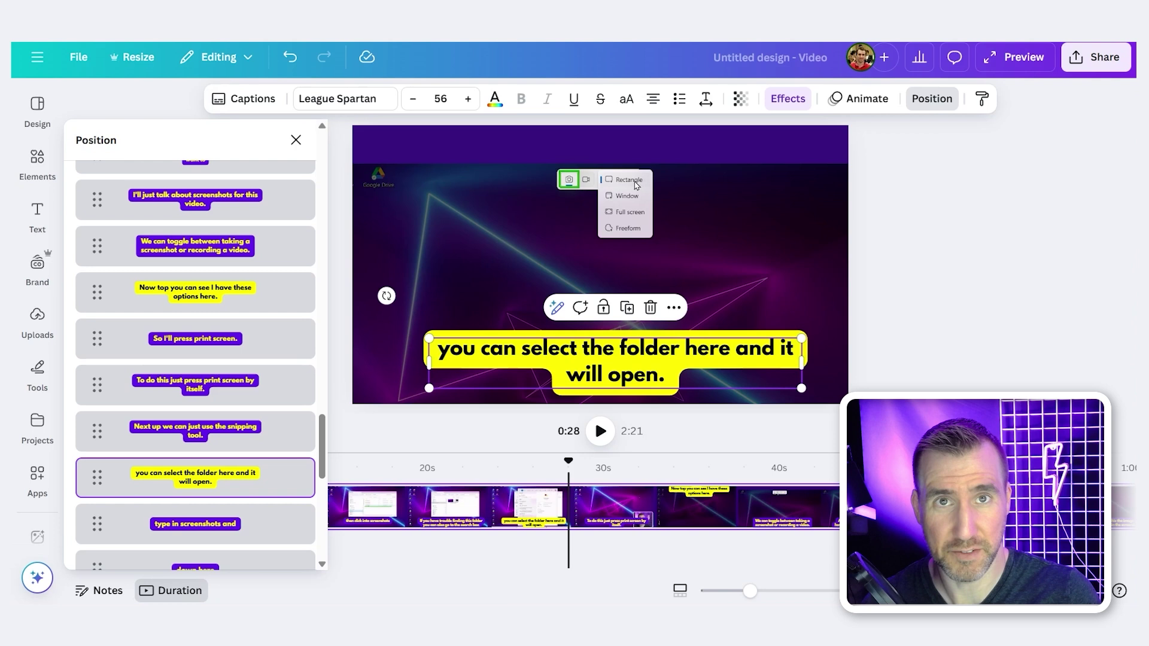
{"action": "scroll", "coordinate": [195, 360], "scroll_direction": "down", "scroll_amount": 1}
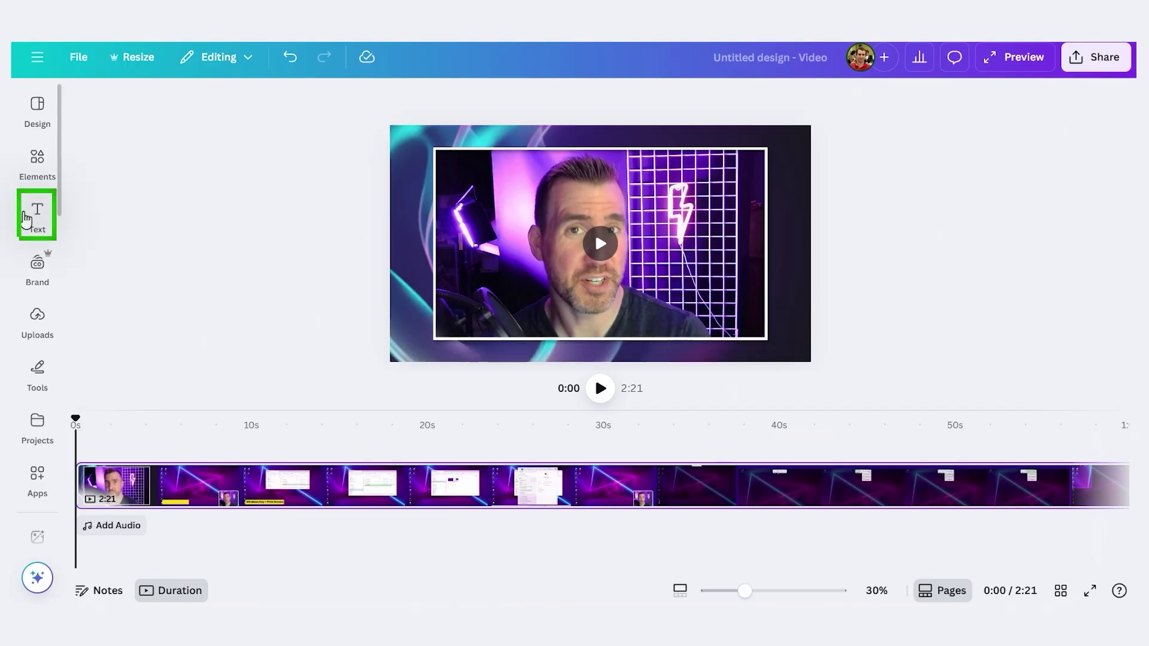
Step: Add a 'Want to Add Subtitles?' text box with yellow text on a dark blue background
{"action": "left_click", "coordinate": [26, 218]}
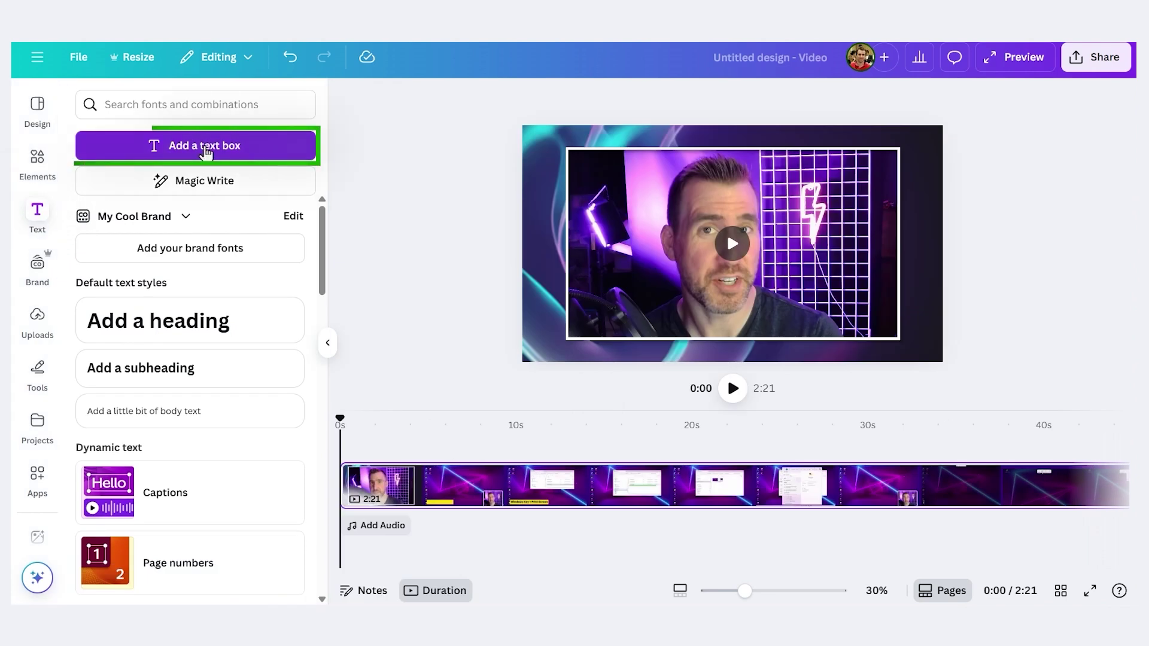
{"action": "left_click", "coordinate": [205, 149]}
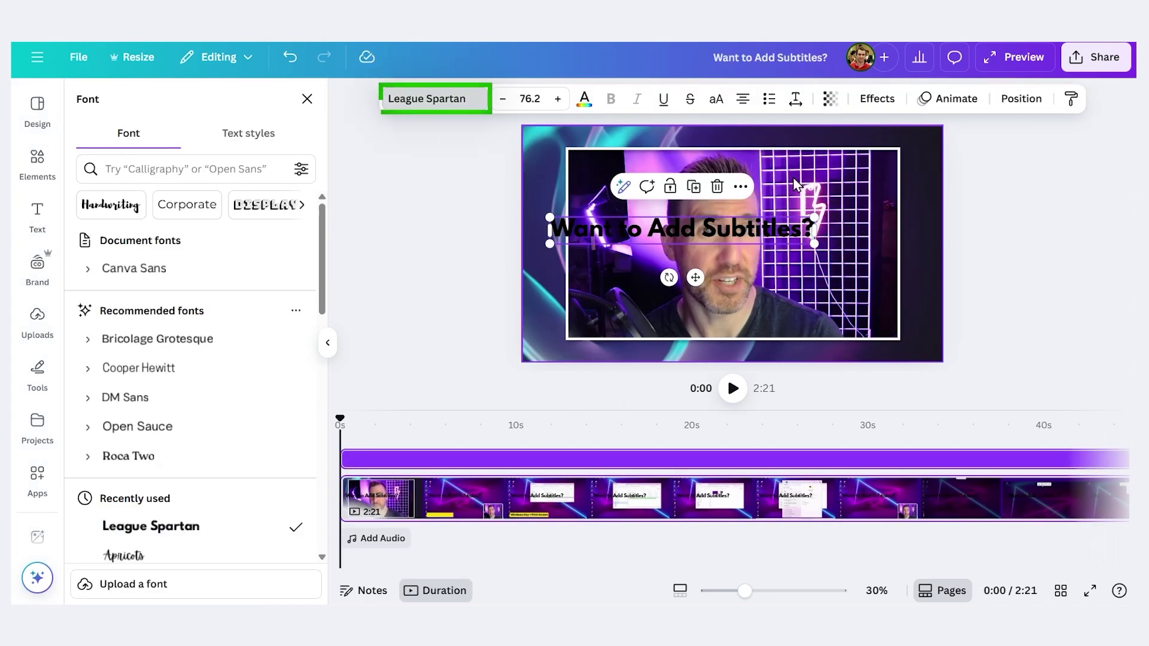
{"action": "left_click", "coordinate": [584, 99]}
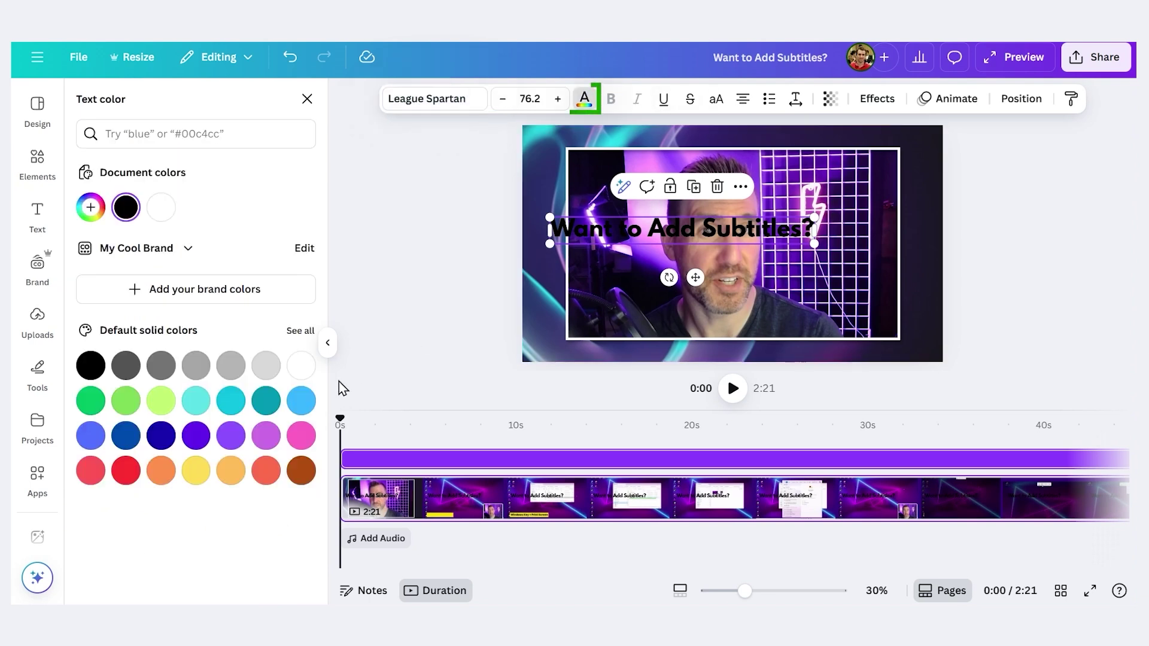
{"action": "left_click", "coordinate": [197, 472]}
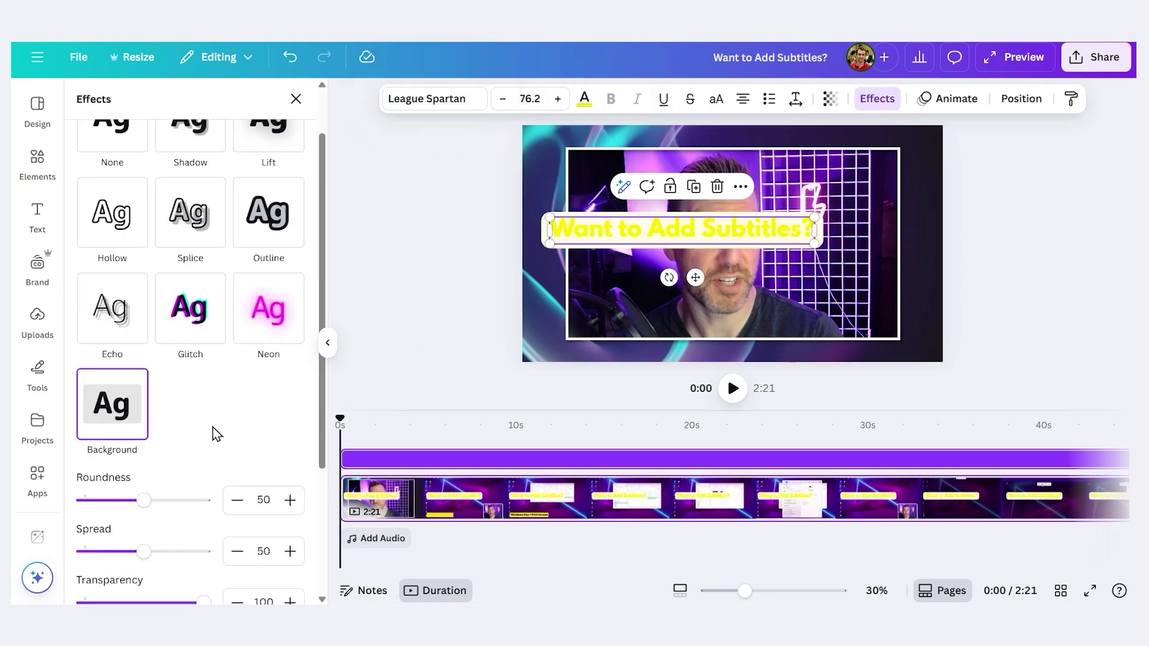
{"action": "scroll", "coordinate": [174, 392], "scroll_direction": "down", "scroll_amount": 3}
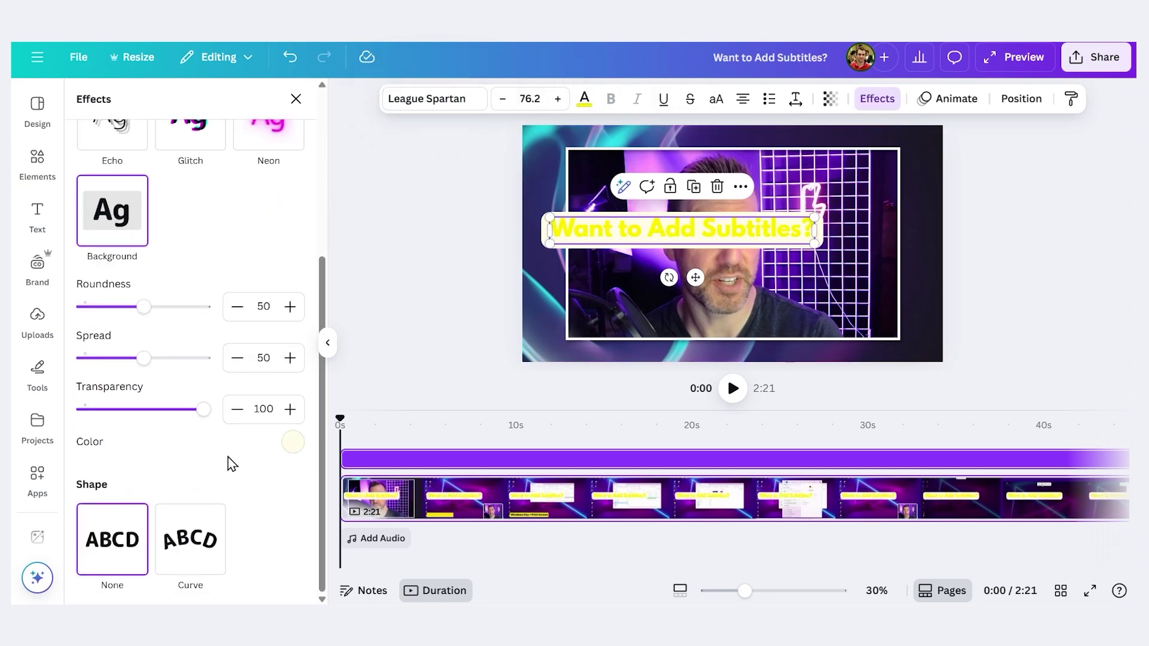
{"action": "left_click", "coordinate": [293, 443]}
{"action": "left_click", "coordinate": [149, 415]}
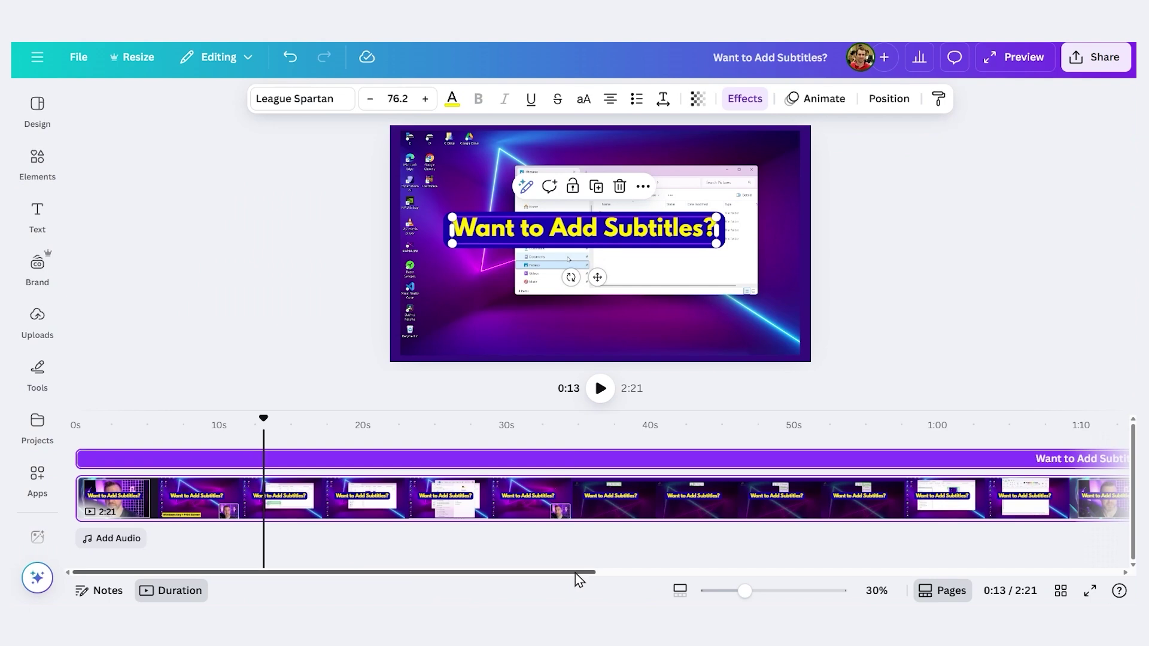
Step: Trim the 'Want to Add Subtitles?' text clip to the first 7 seconds of the video
{"action": "left_click_drag", "start_coordinate": [742, 591], "coordinate": [710, 591]}
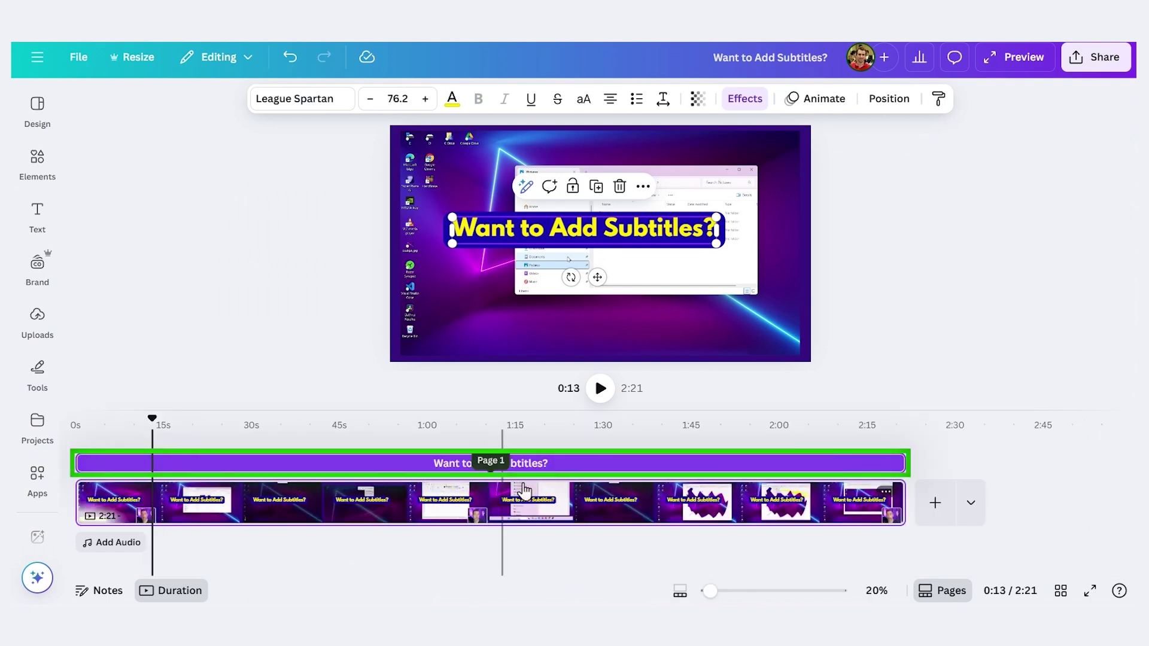
{"action": "left_click", "coordinate": [892, 463]}
{"action": "left_click_drag", "start_coordinate": [903, 462], "coordinate": [96, 466]}
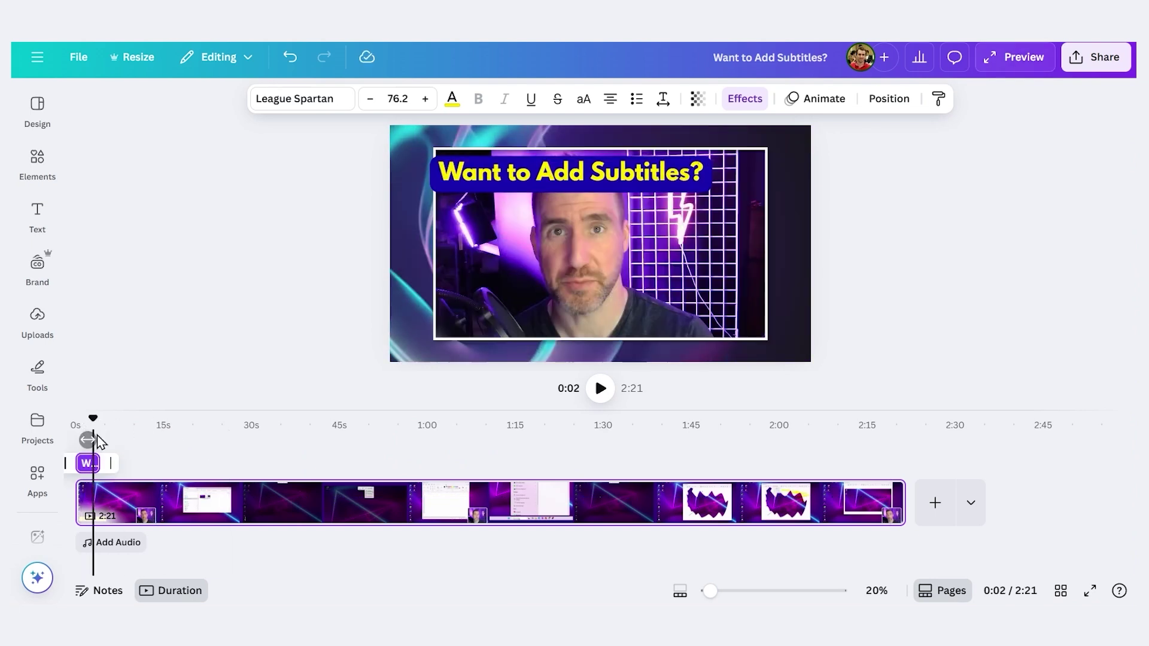
Step: Duplicate the title and place the copy just below the original on the canvas
{"action": "scroll", "coordinate": [102, 436], "scroll_direction": "up", "scroll_amount": 3}
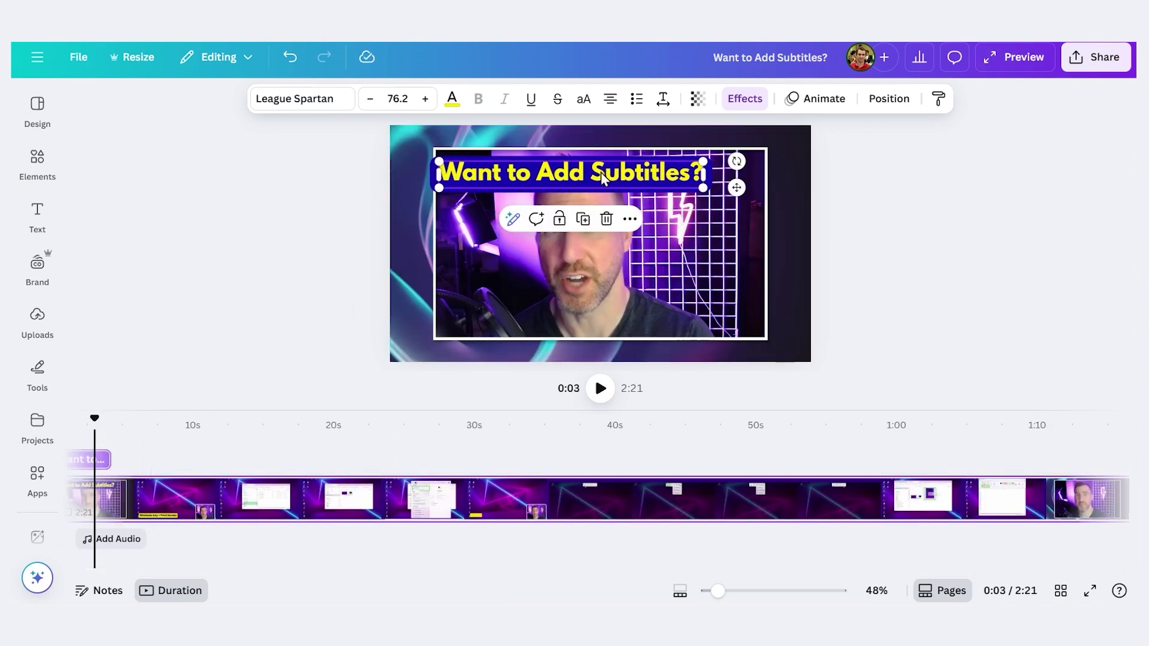
{"action": "key", "text": "ctrl+d"}
{"action": "left_click_drag", "start_coordinate": [603, 178], "coordinate": [605, 240]}
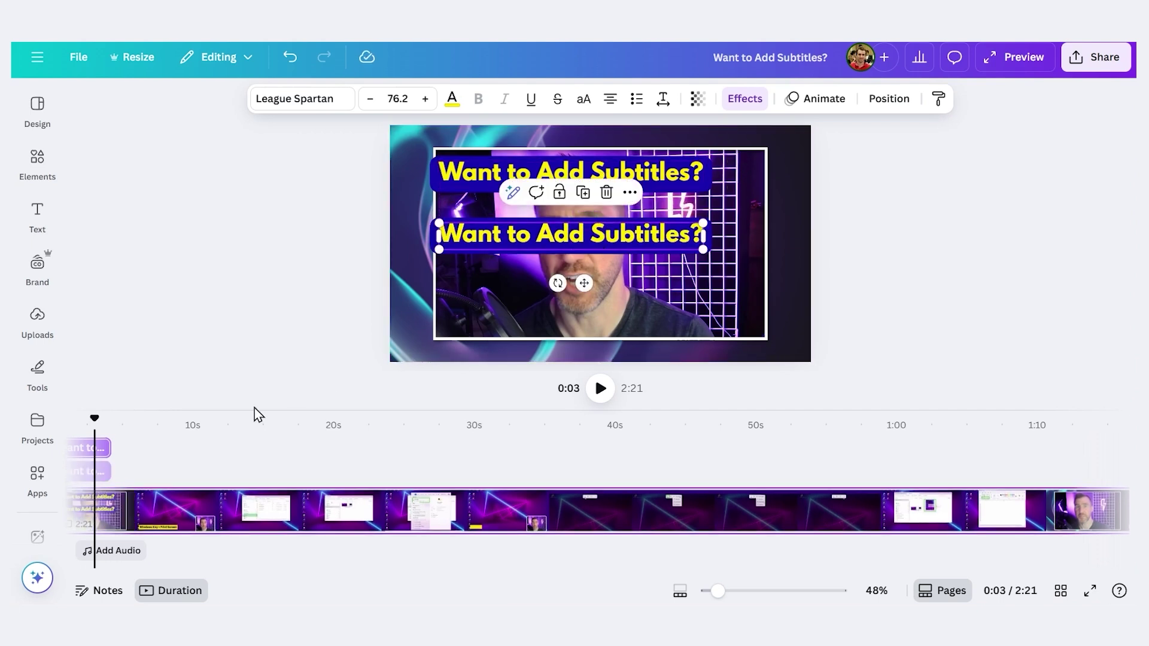
Step: Shift the title copy to about 11.5 s and retype it as 'Click to add this....'
{"action": "left_click_drag", "start_coordinate": [96, 471], "coordinate": [266, 459]}
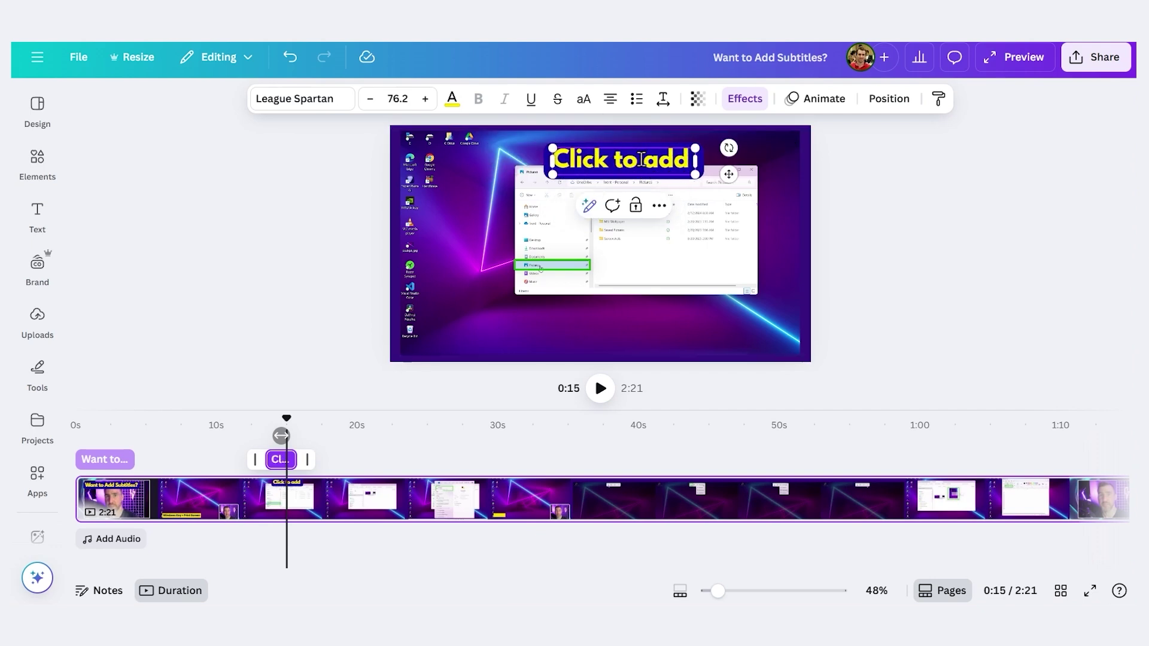
{"action": "type", "text": "this...."}
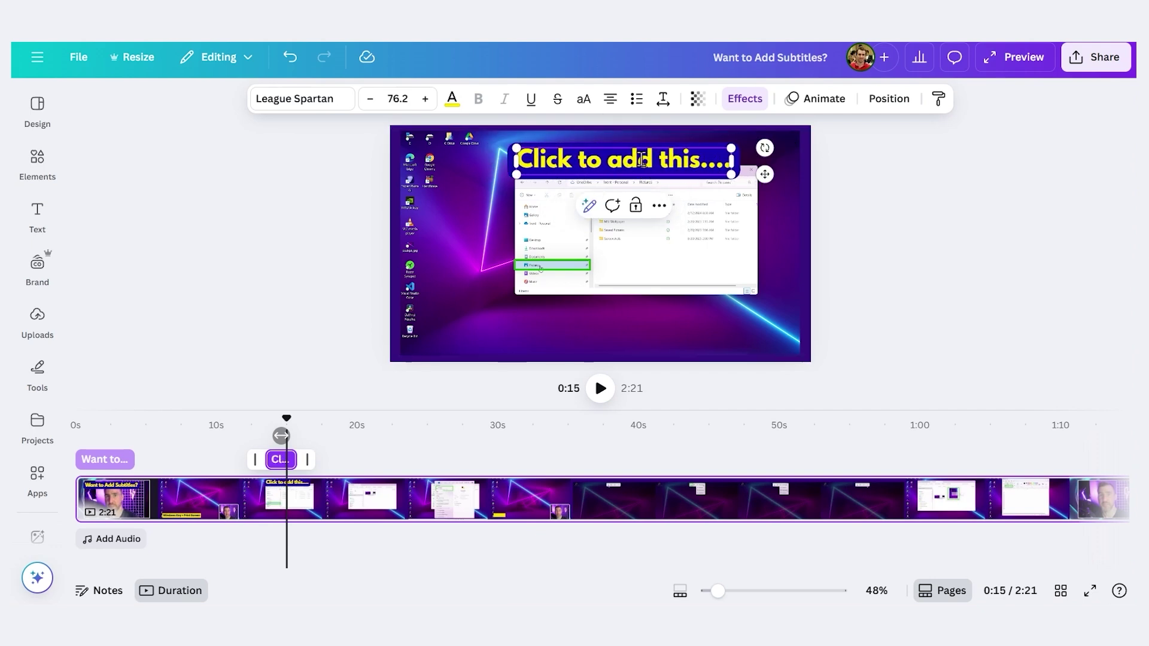